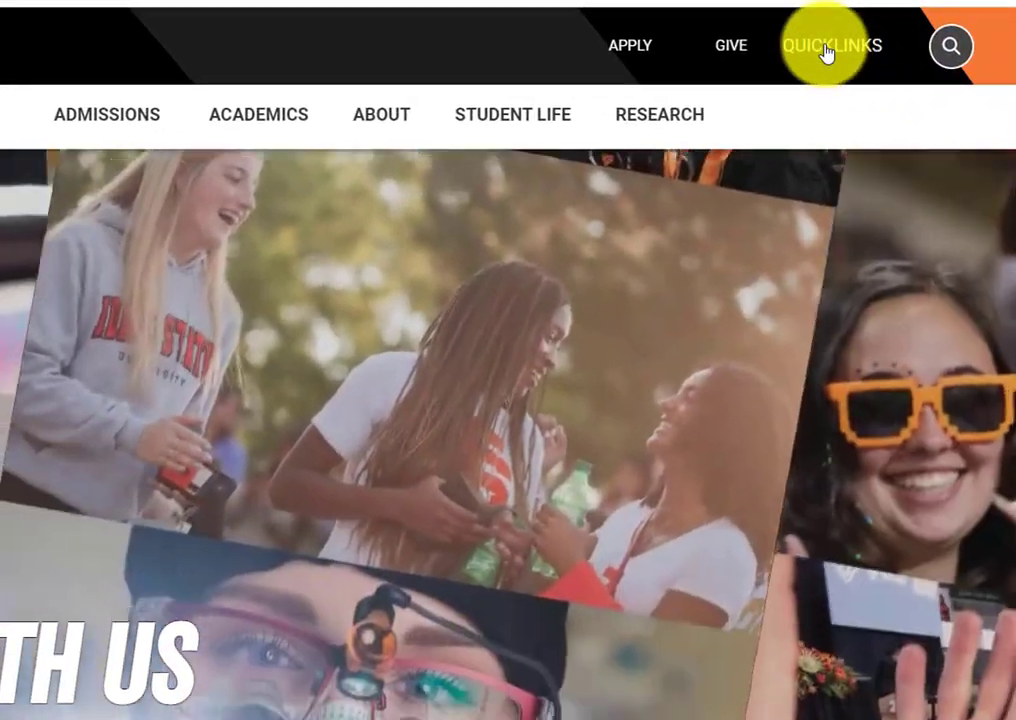
Go to the University Libraries site through the Quicklinks menu.
{"action": "left_click", "coordinate": [821, 86]}
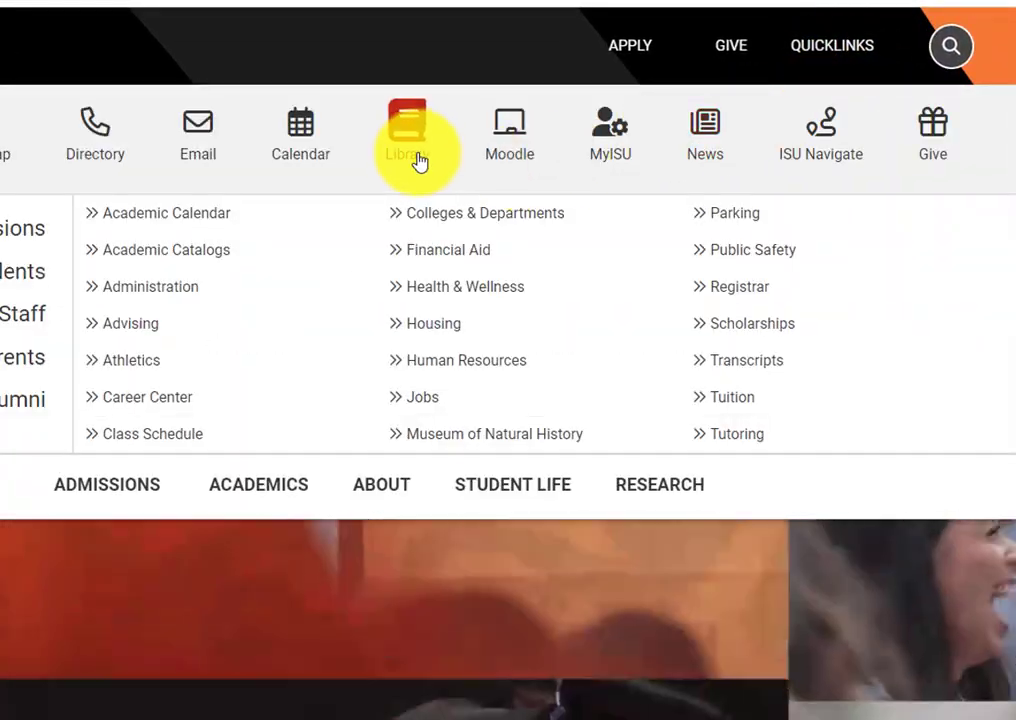
{"action": "left_click", "coordinate": [410, 140]}
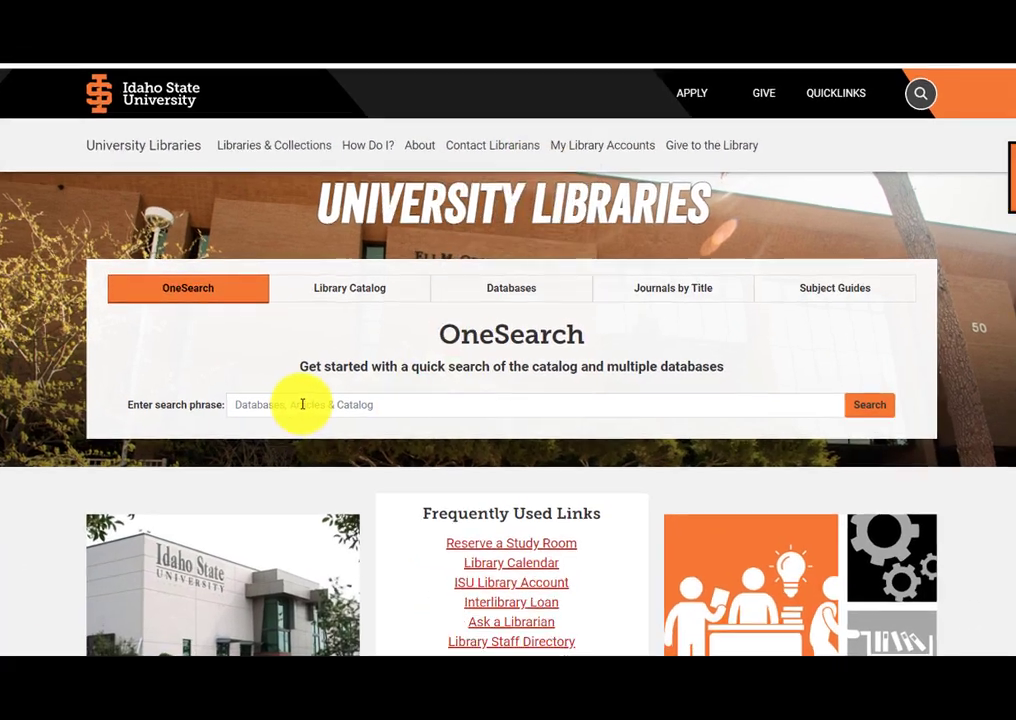
Search OneSearch for 'bigfoot' and sign in with the ISU ID and last name.
{"action": "left_click", "coordinate": [300, 403]}
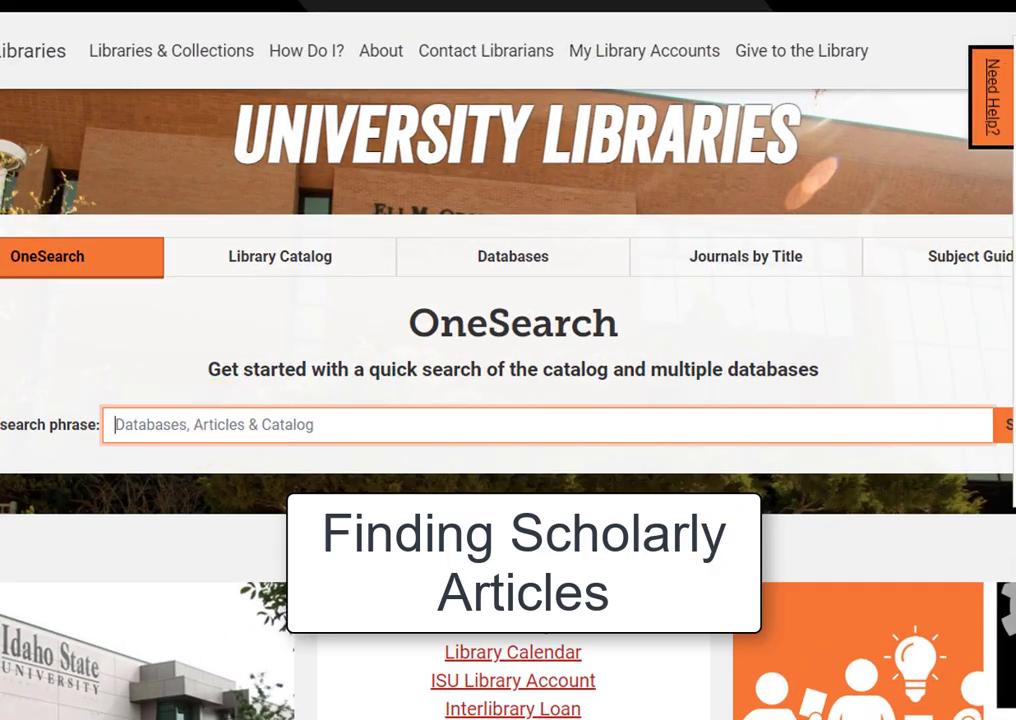
{"action": "type", "text": "big"}
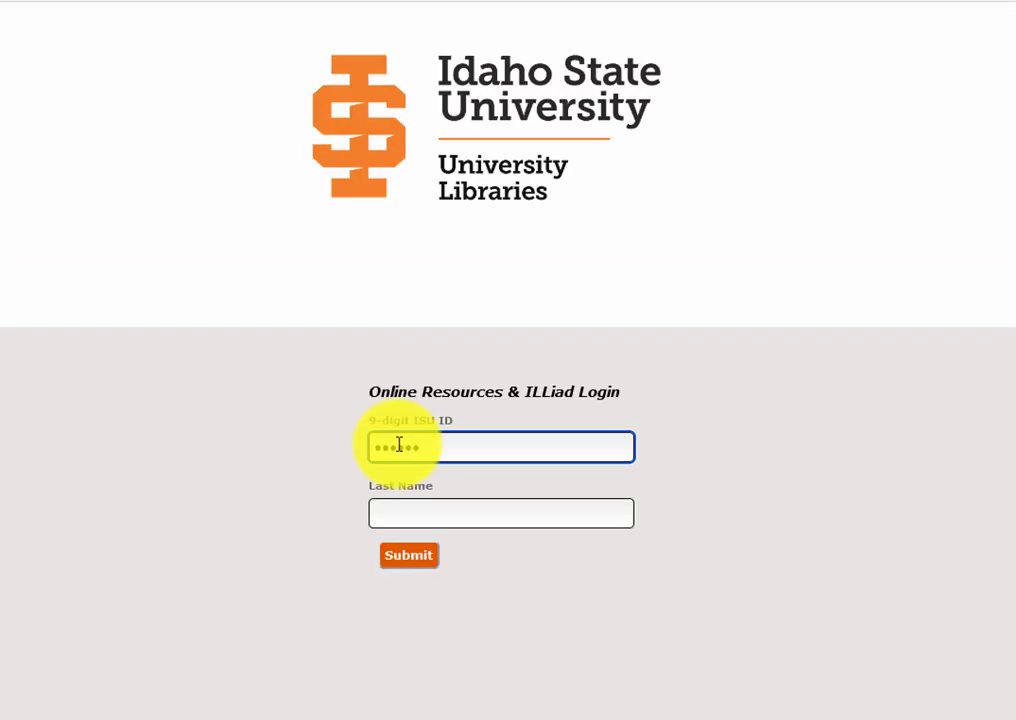
{"action": "key", "text": "Tab"}
{"action": "type", "text": "jardi"}
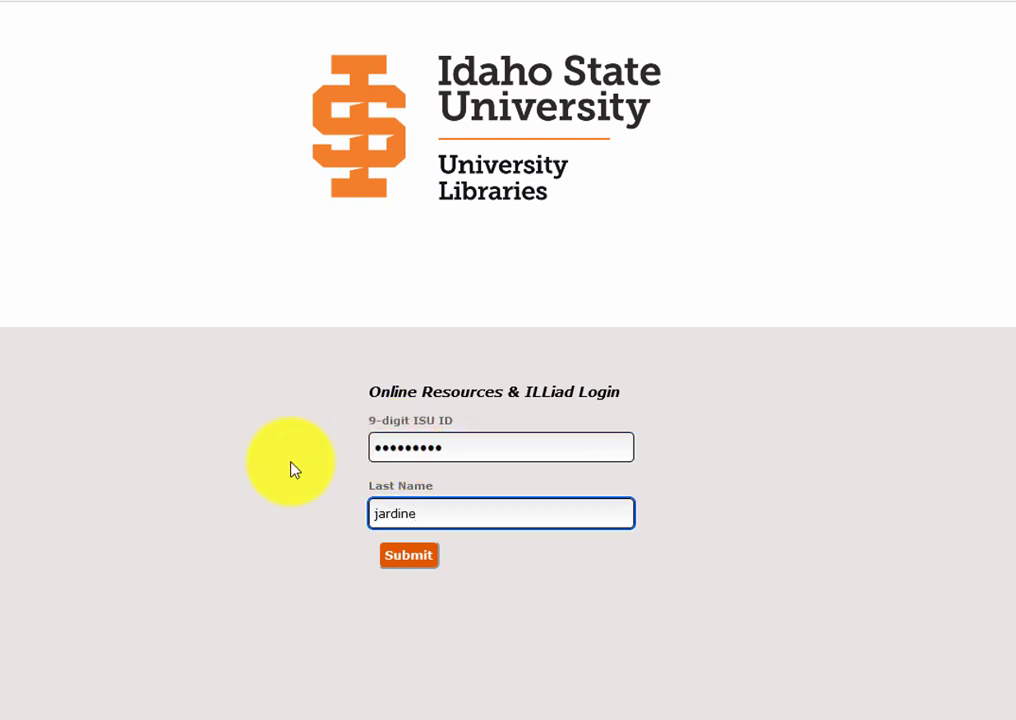
{"action": "left_click", "coordinate": [418, 566]}
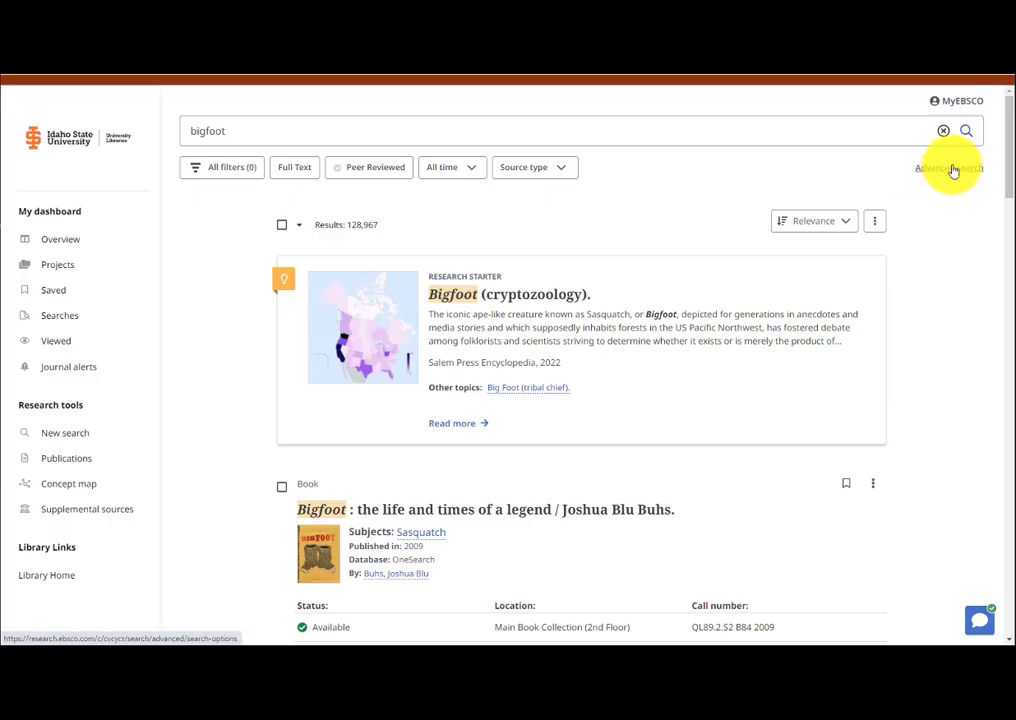
Run an advanced search for 'bigfoot AND cryptid' limited to peer-reviewed items (72 results).
{"action": "left_click", "coordinate": [950, 170]}
{"action": "left_click", "coordinate": [465, 254]}
{"action": "type", "text": "cryptid"}
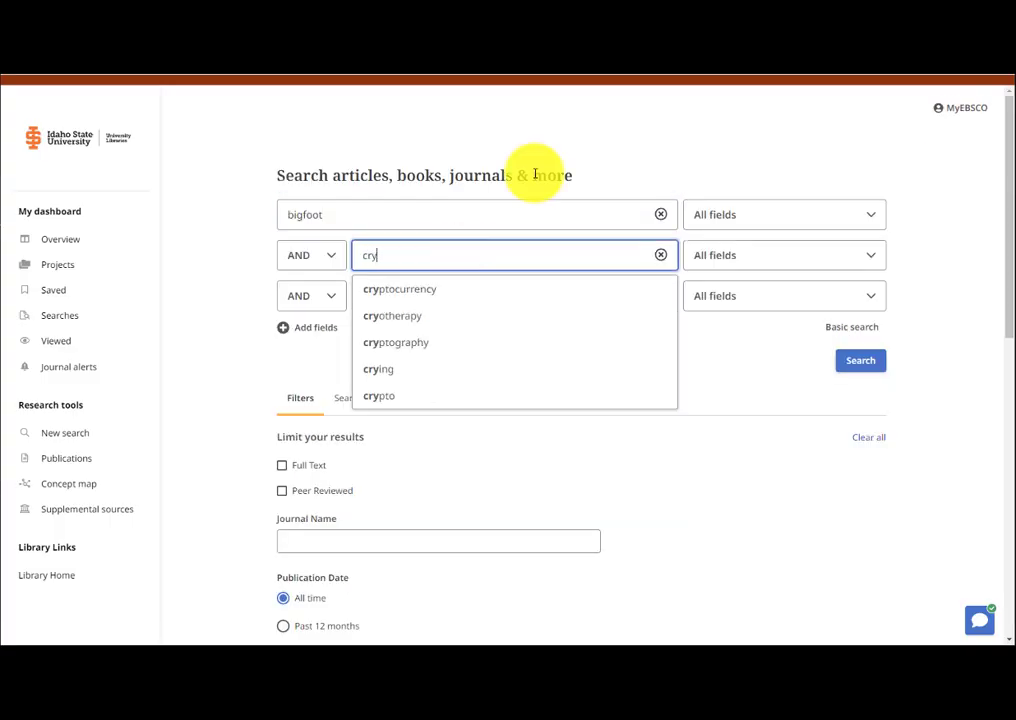
{"action": "left_click", "coordinate": [862, 361]}
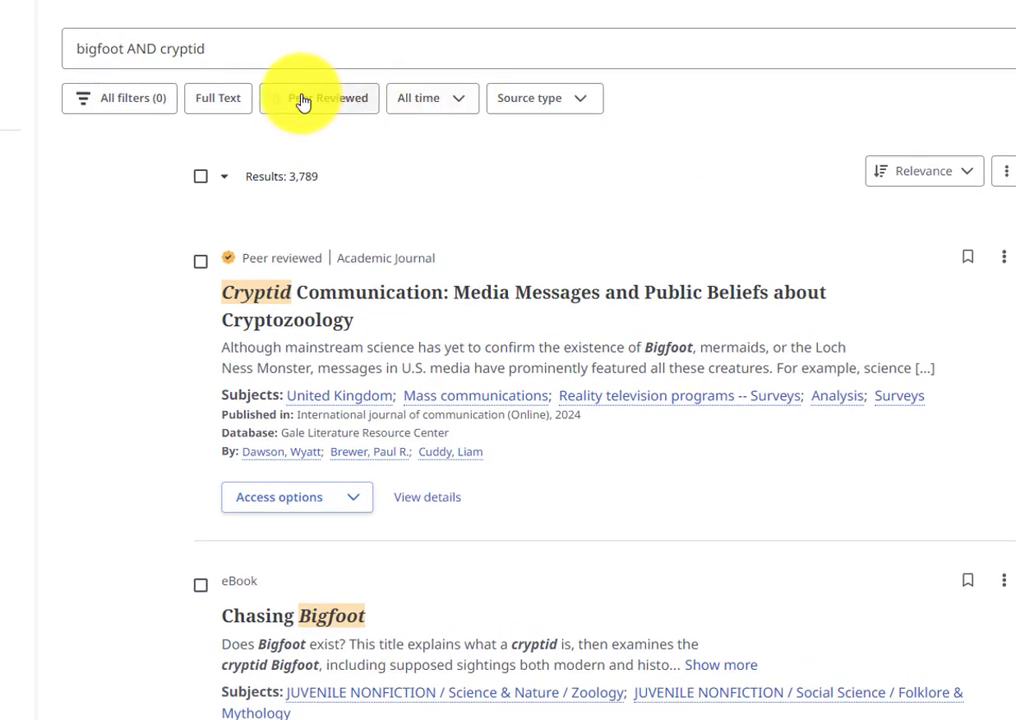
{"action": "left_click", "coordinate": [303, 103]}
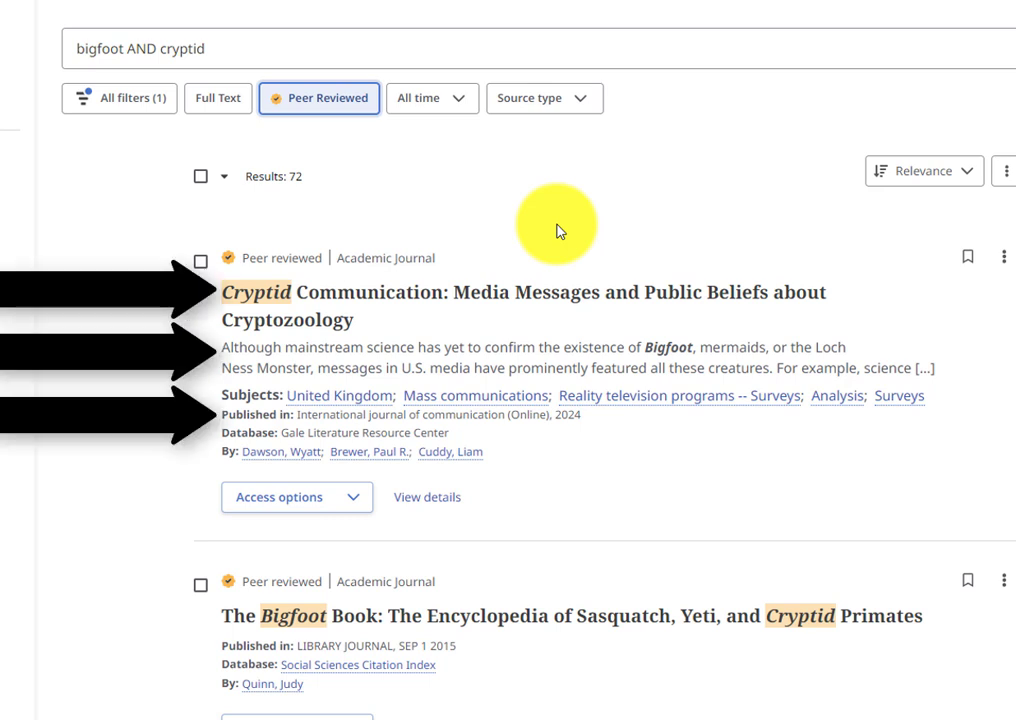
{"action": "scroll", "coordinate": [450, 234], "scroll_direction": "down", "scroll_amount": 5}
Compare access options on several results, then open Cryptid Communication's full text at Gale.
{"action": "left_click", "coordinate": [328, 226]}
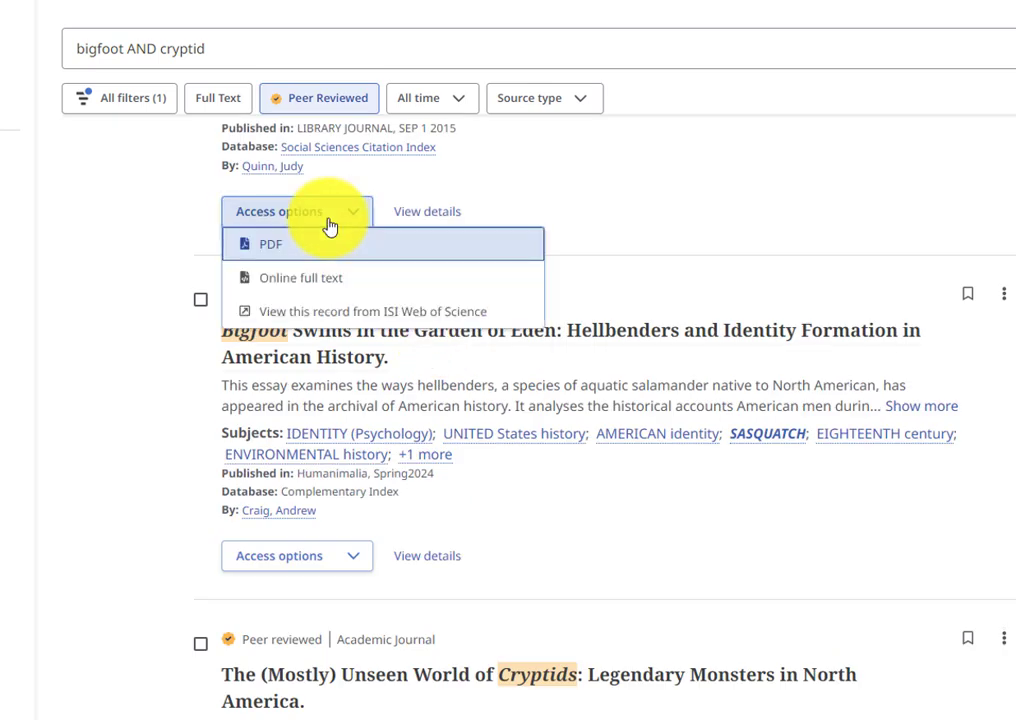
{"action": "left_click", "coordinate": [341, 566]}
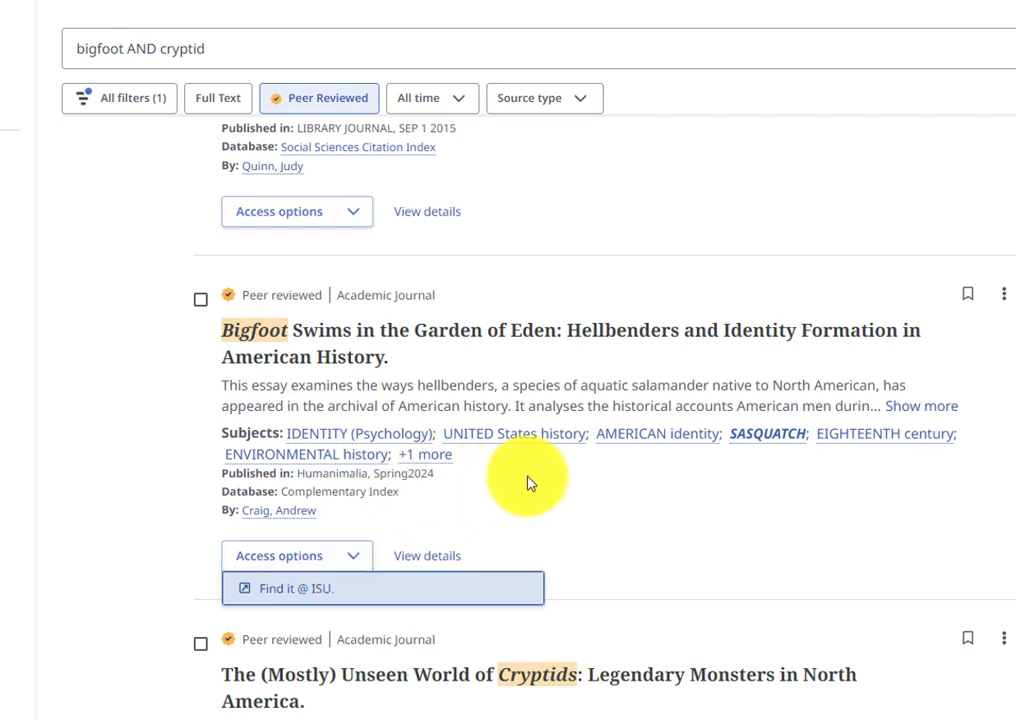
{"action": "scroll", "coordinate": [528, 481], "scroll_direction": "down", "scroll_amount": 3}
{"action": "left_click", "coordinate": [343, 622]}
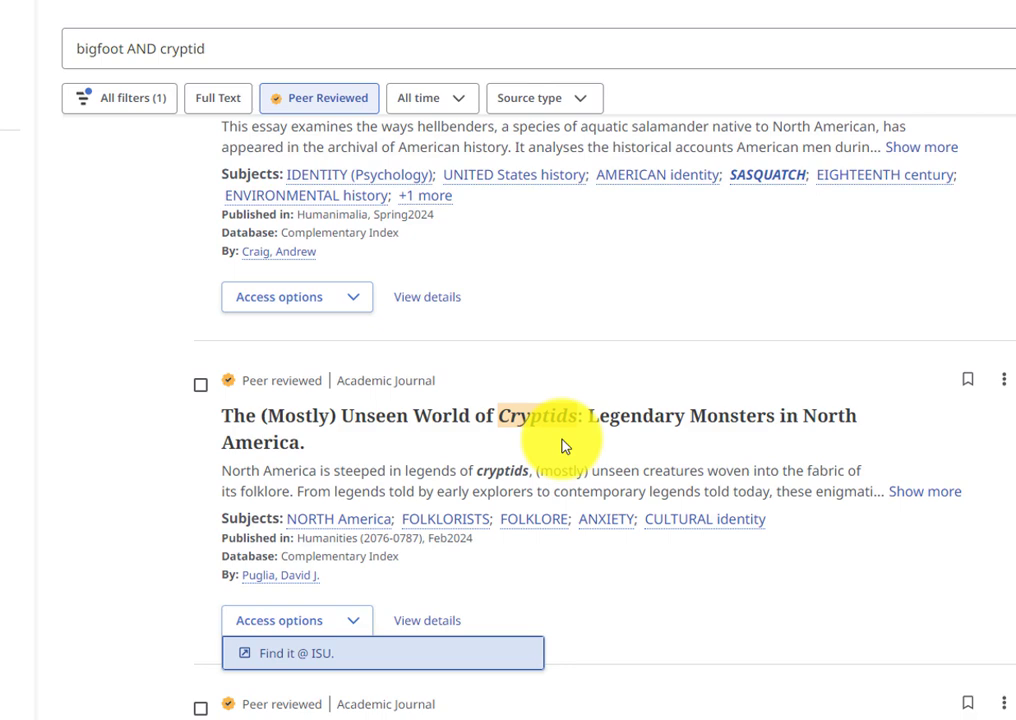
{"action": "scroll", "coordinate": [563, 446], "scroll_direction": "up", "scroll_amount": 8}
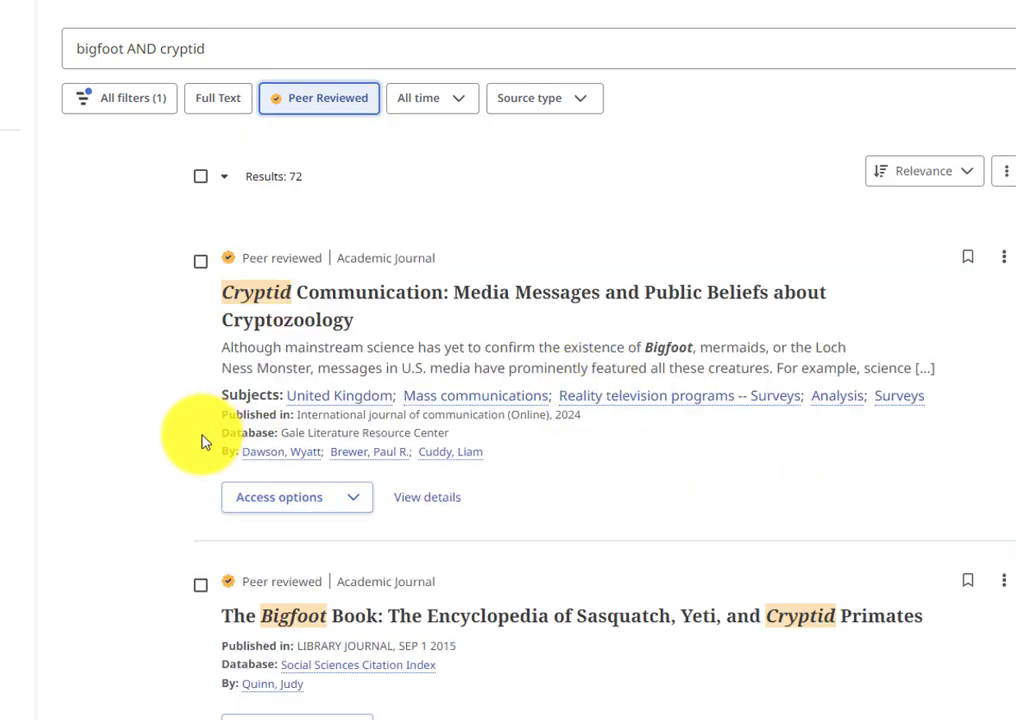
{"action": "left_click", "coordinate": [292, 507]}
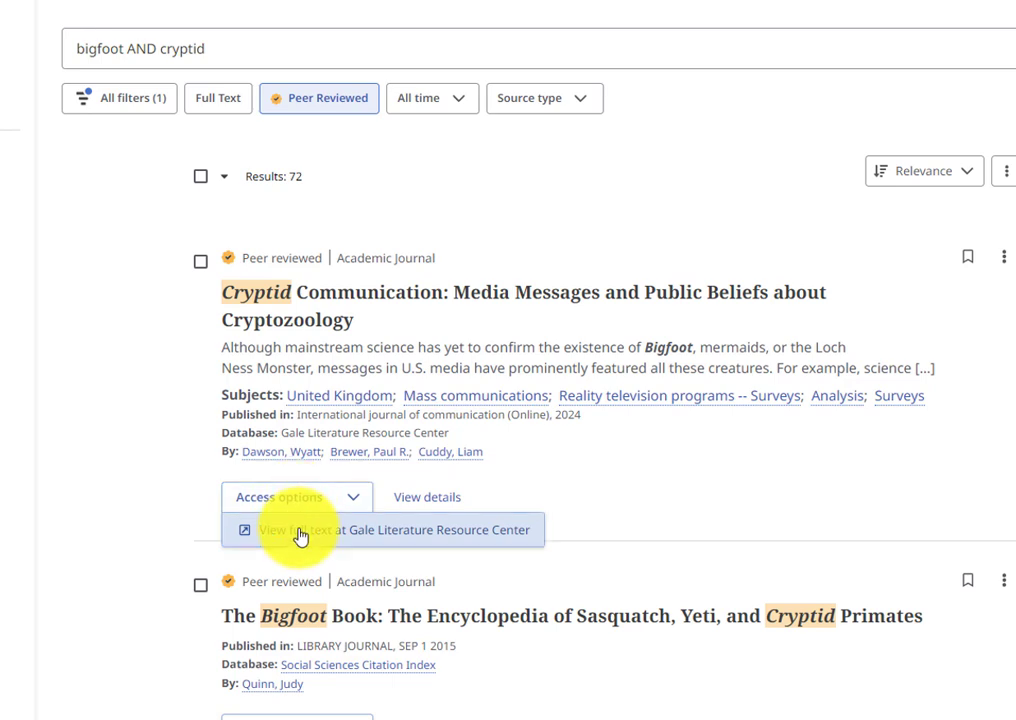
{"action": "left_click", "coordinate": [300, 536]}
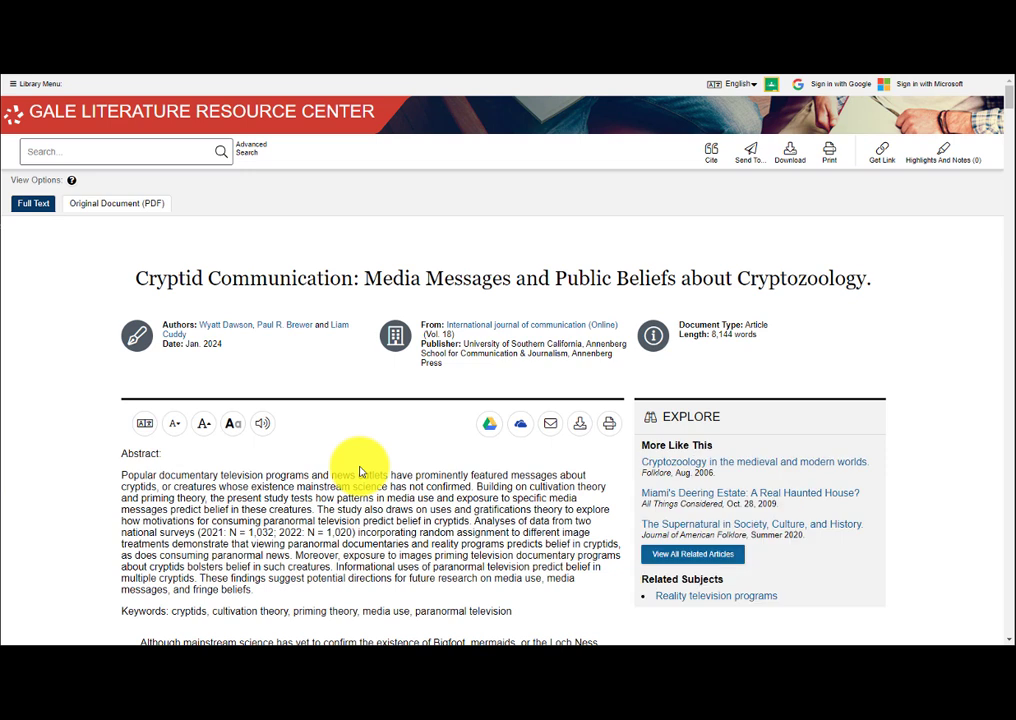
Read the Cryptid Communication article down through its Study 1 and Results sections.
{"action": "scroll", "coordinate": [360, 472], "scroll_direction": "down", "scroll_amount": 10}
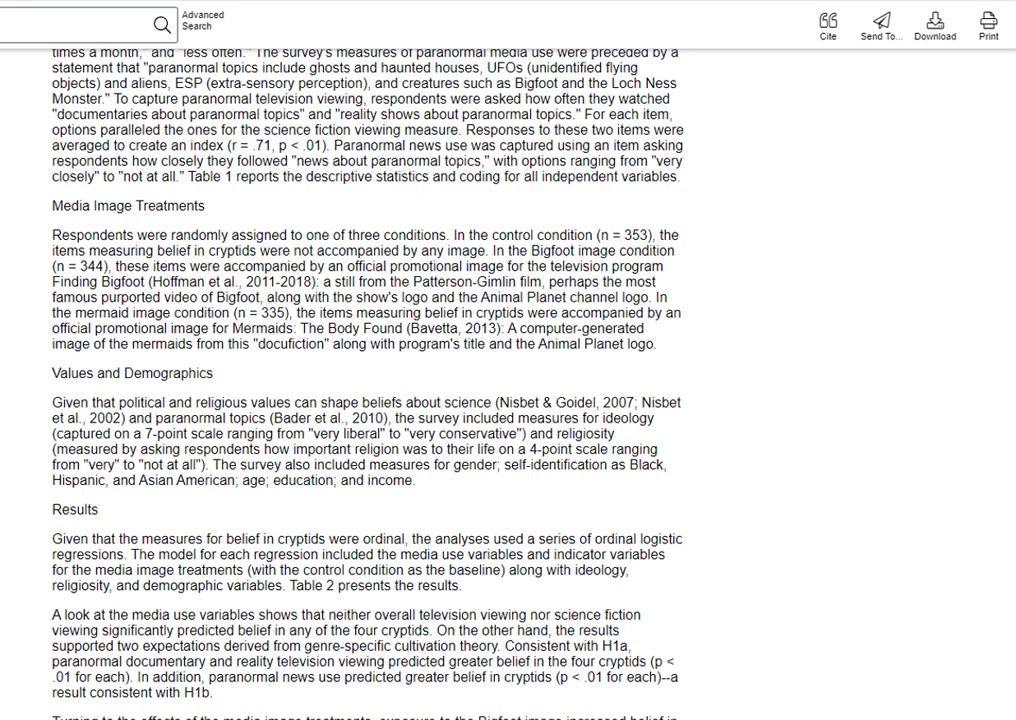
{"action": "scroll", "coordinate": [356, 400], "scroll_direction": "down", "scroll_amount": 15}
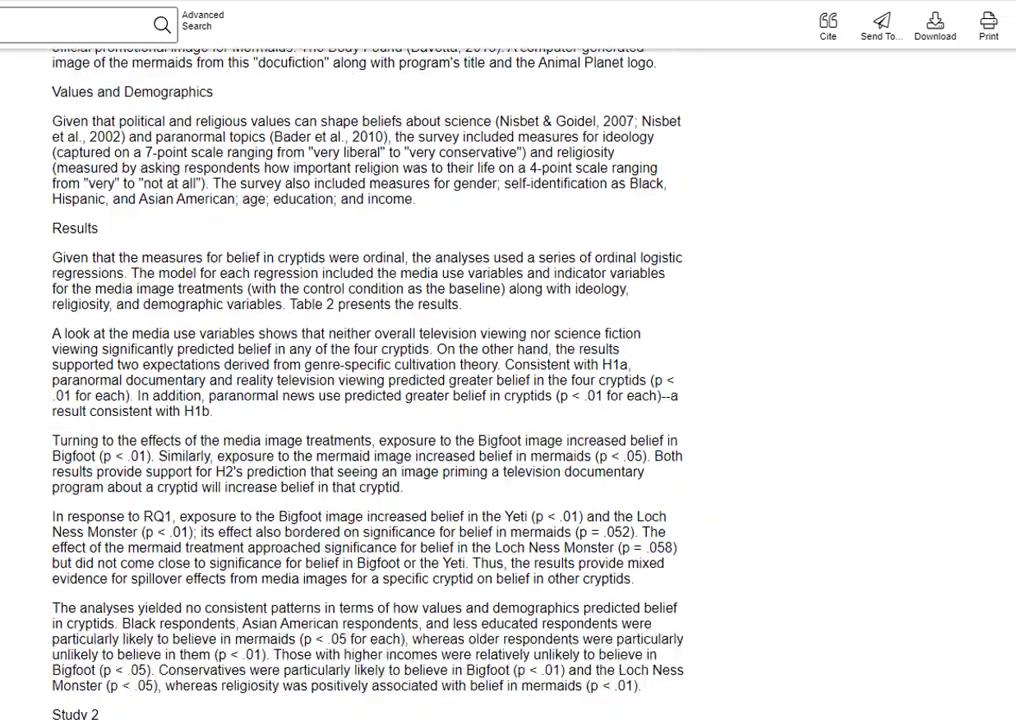
{"action": "scroll", "coordinate": [340, 400], "scroll_direction": "down", "scroll_amount": 10}
{"action": "scroll", "coordinate": [340, 400], "scroll_direction": "up", "scroll_amount": 5}
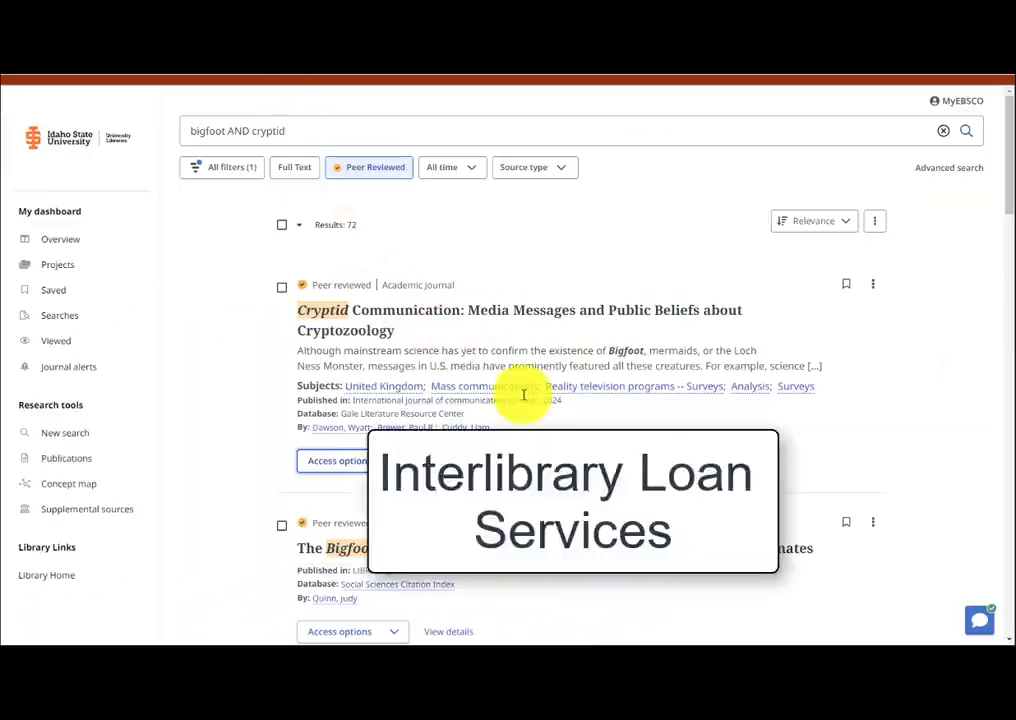
Check access options for Hellbenders, Unseen World of Cryptids and LOSING BIGFOOT.
{"action": "scroll", "coordinate": [544, 397], "scroll_direction": "down", "scroll_amount": 2}
{"action": "scroll", "coordinate": [544, 395], "scroll_direction": "down", "scroll_amount": 4}
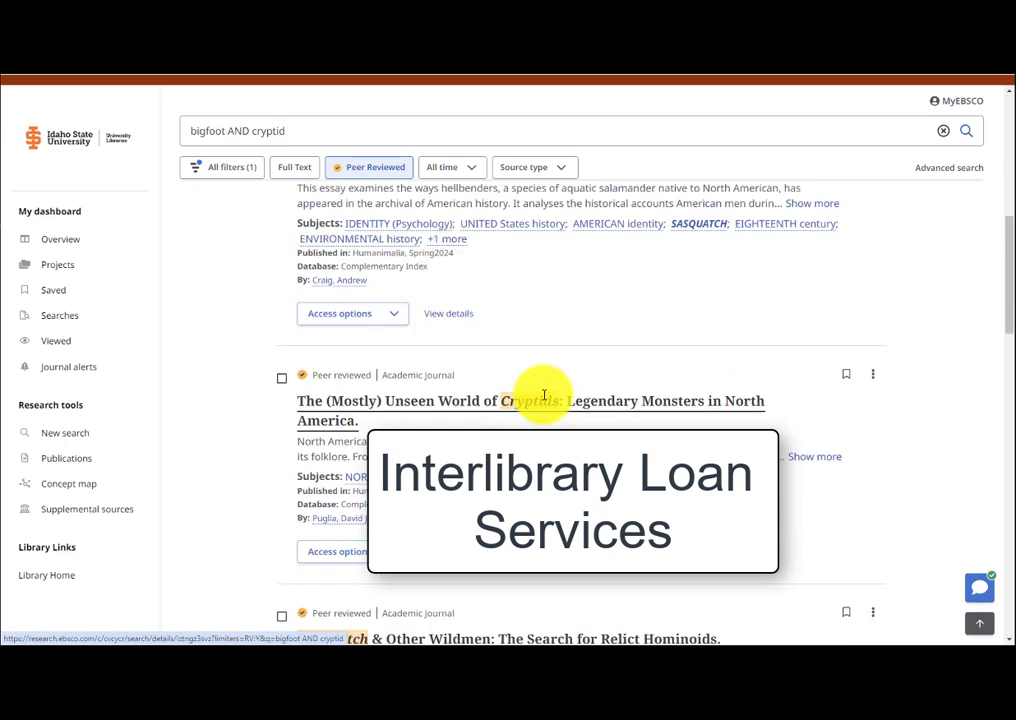
{"action": "left_click", "coordinate": [386, 317]}
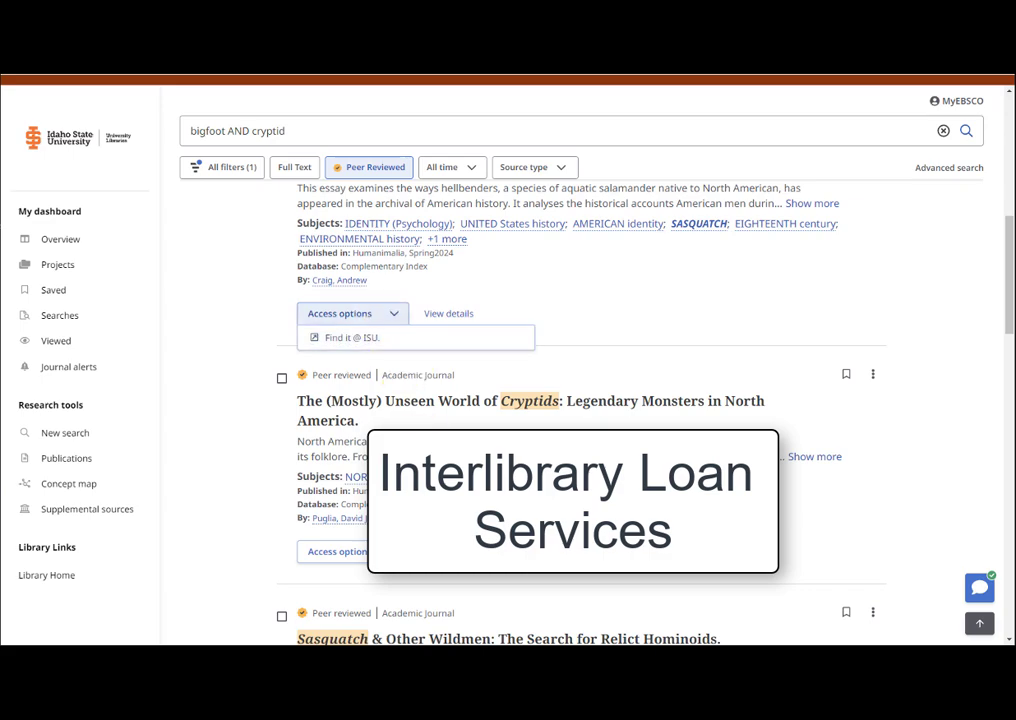
{"action": "left_click", "coordinate": [395, 551]}
{"action": "scroll", "coordinate": [379, 432], "scroll_direction": "down", "scroll_amount": 6}
{"action": "left_click", "coordinate": [379, 432]}
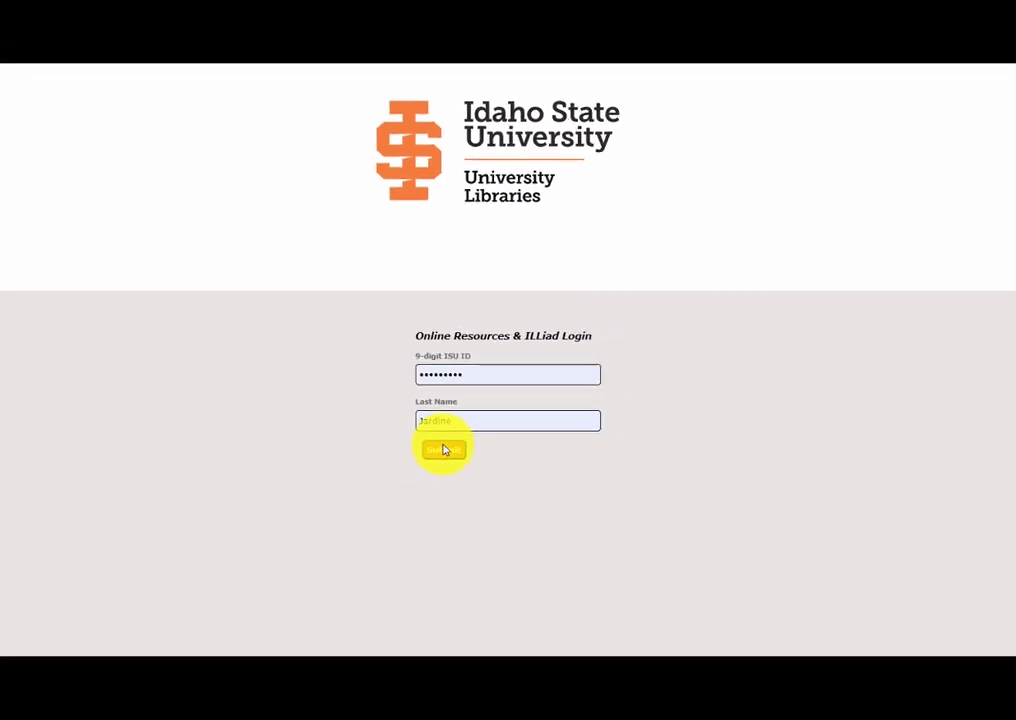
Submit the LOSING BIGFOOT interlibrary loan request, then limit results to full text (65).
{"action": "left_click", "coordinate": [442, 447]}
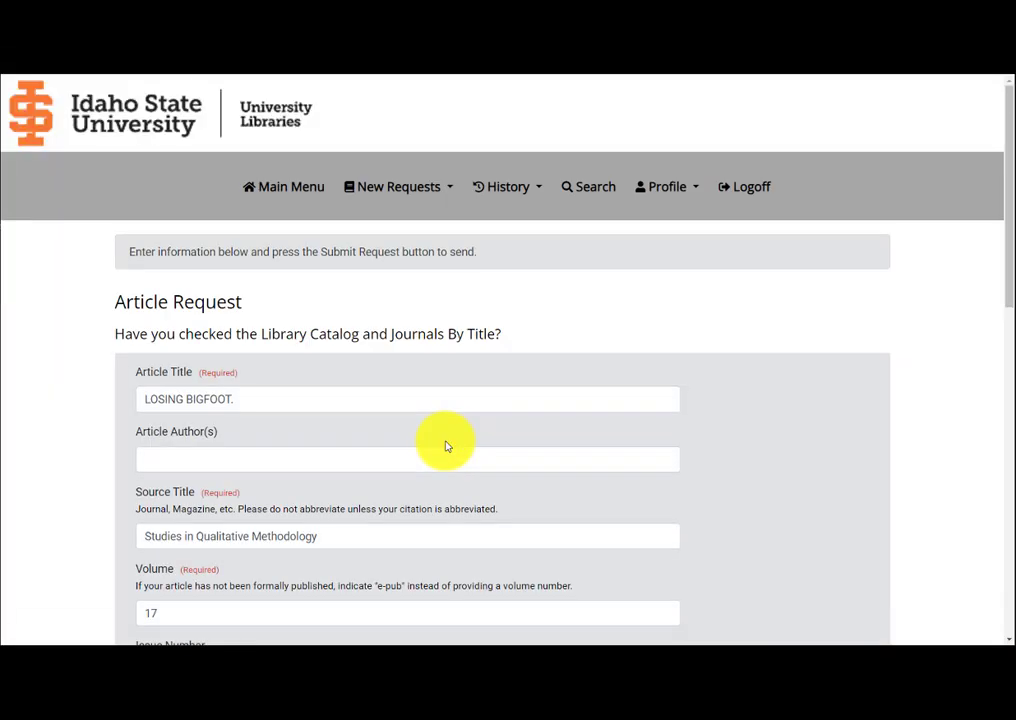
{"action": "scroll", "coordinate": [396, 387], "scroll_direction": "down", "scroll_amount": 8}
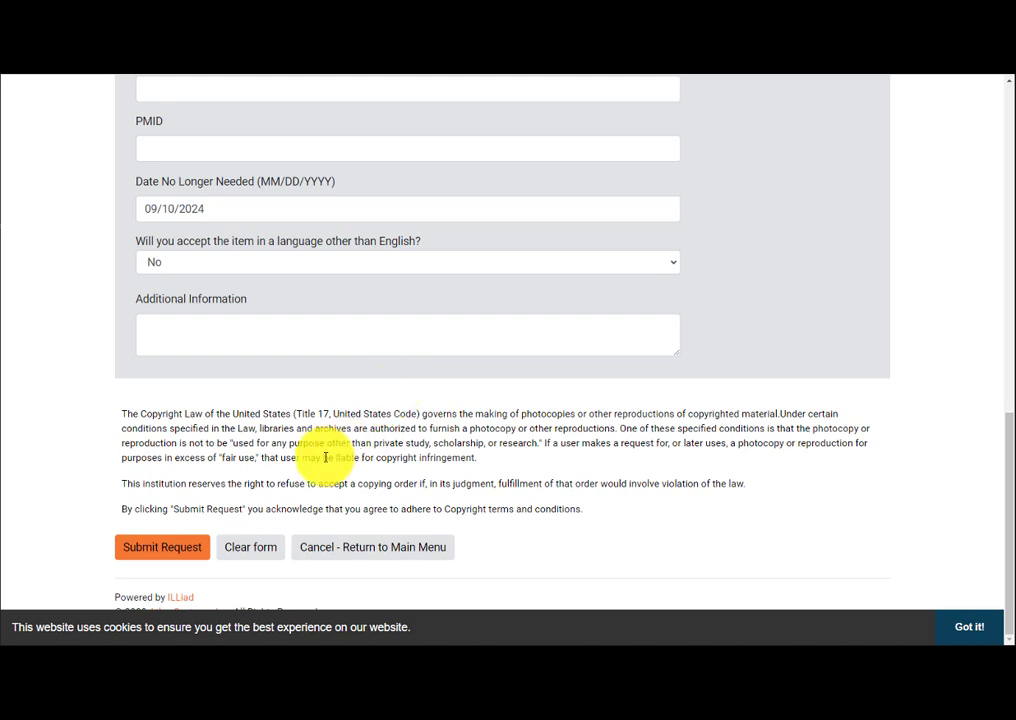
{"action": "left_click", "coordinate": [180, 556]}
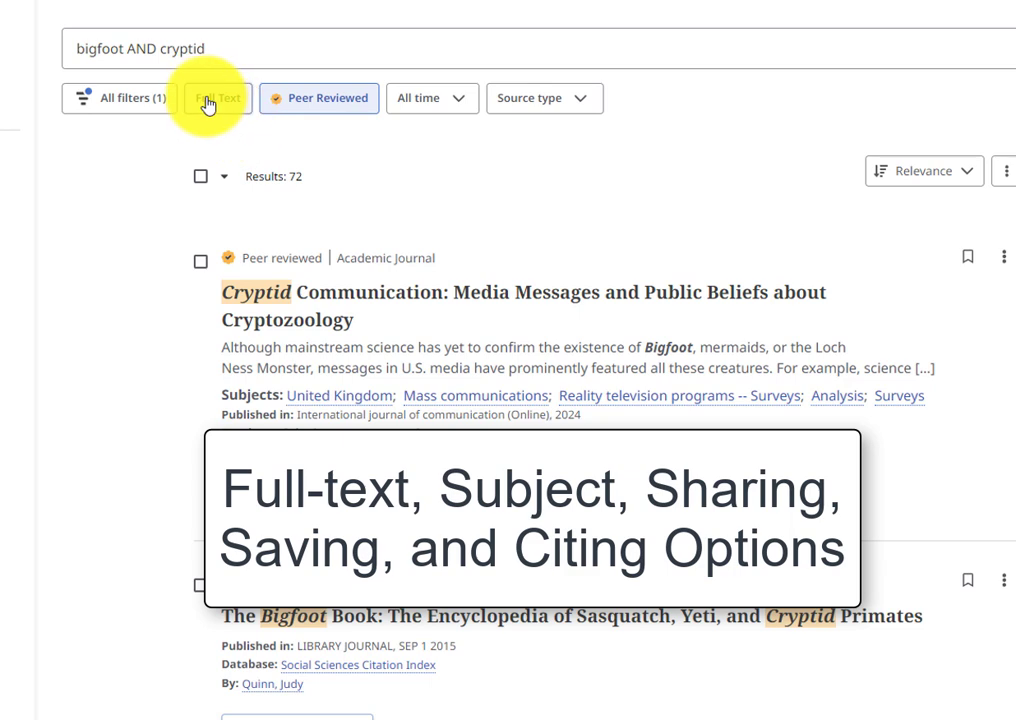
{"action": "left_click", "coordinate": [207, 100]}
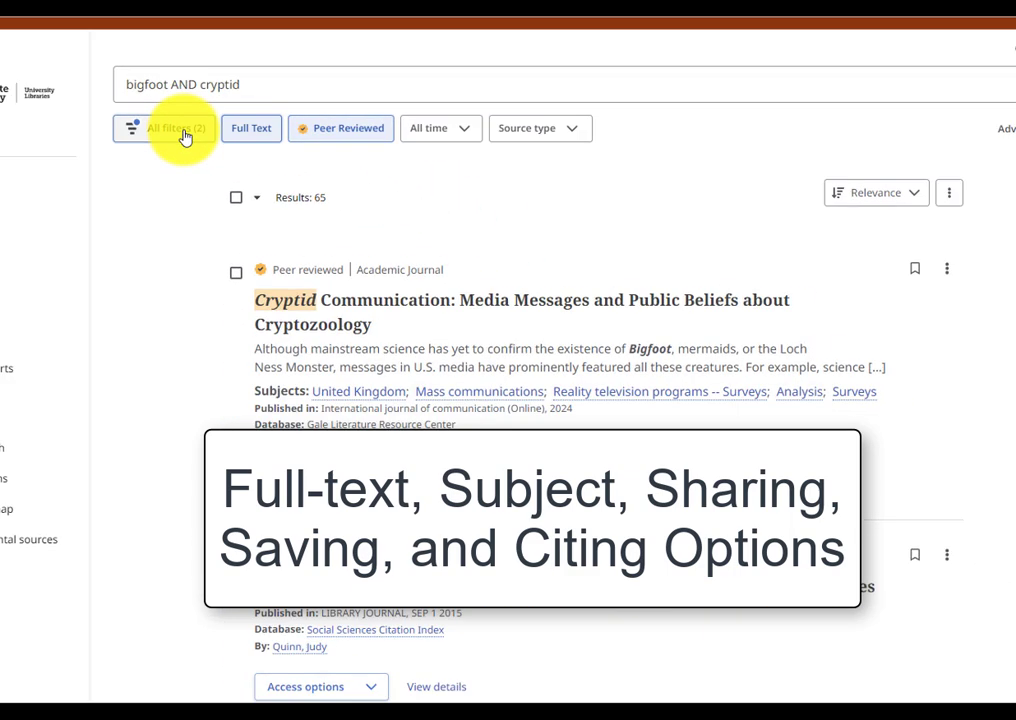
Apply the cryptozoology and mythical animals subject filters, leaving 9 results.
{"action": "left_click", "coordinate": [180, 132]}
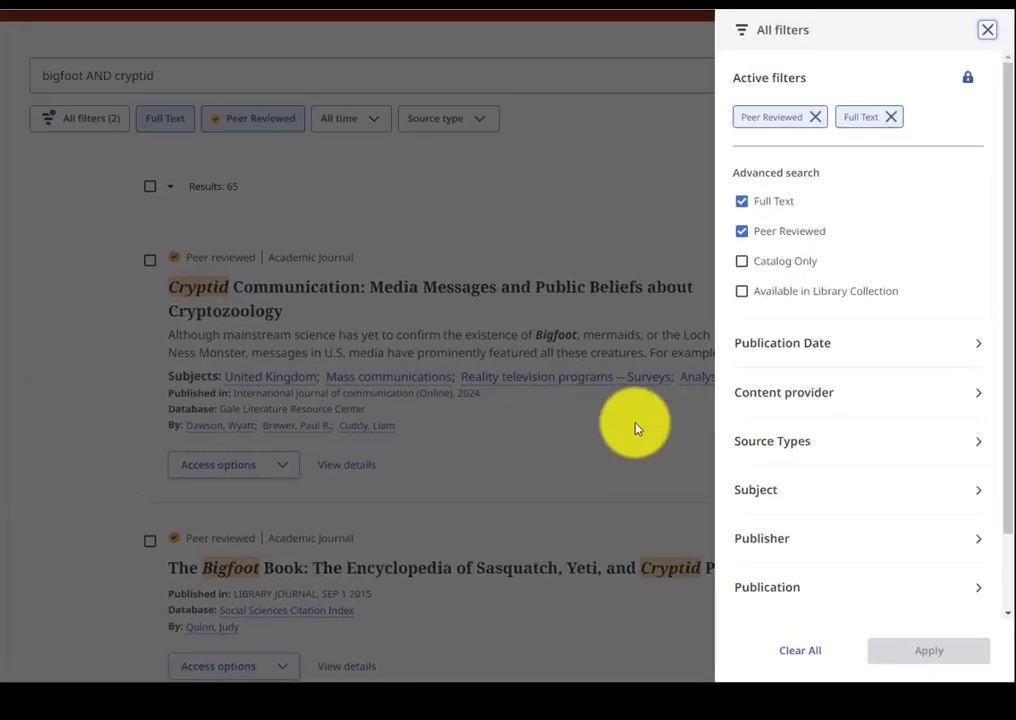
{"action": "left_click", "coordinate": [762, 496]}
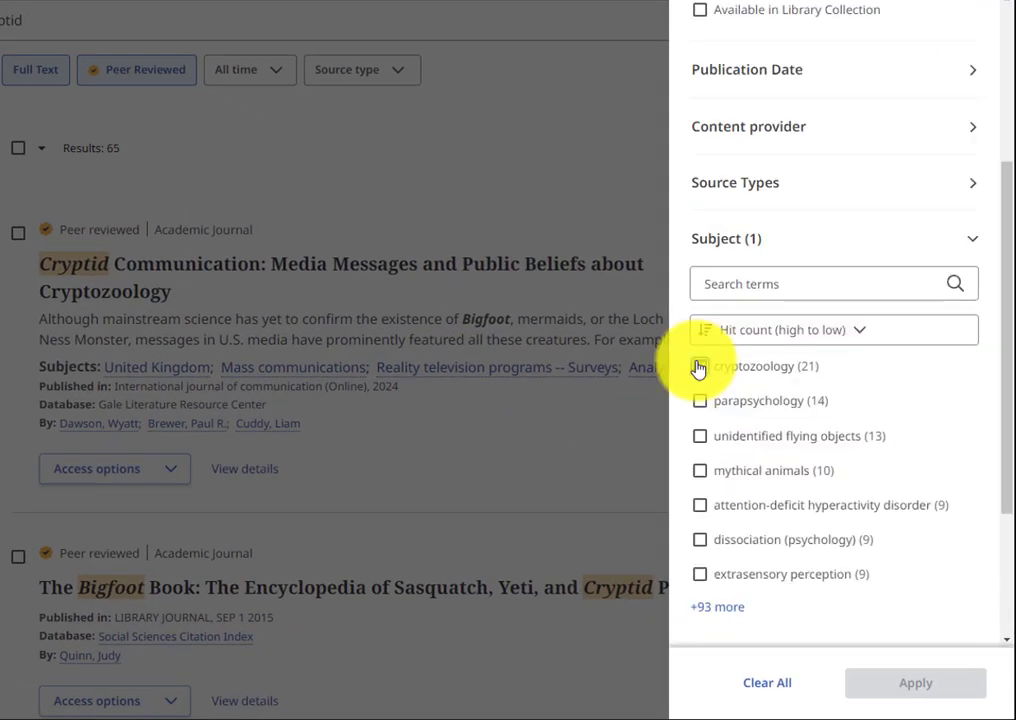
{"action": "left_click", "coordinate": [699, 367]}
{"action": "left_click", "coordinate": [699, 472]}
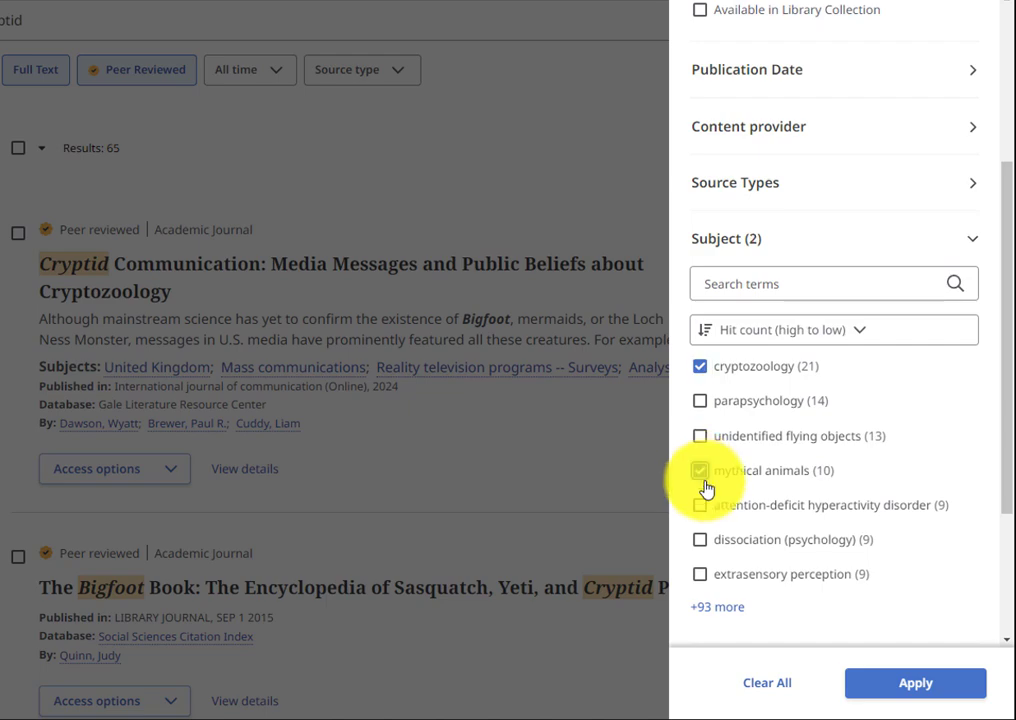
{"action": "left_click", "coordinate": [866, 683]}
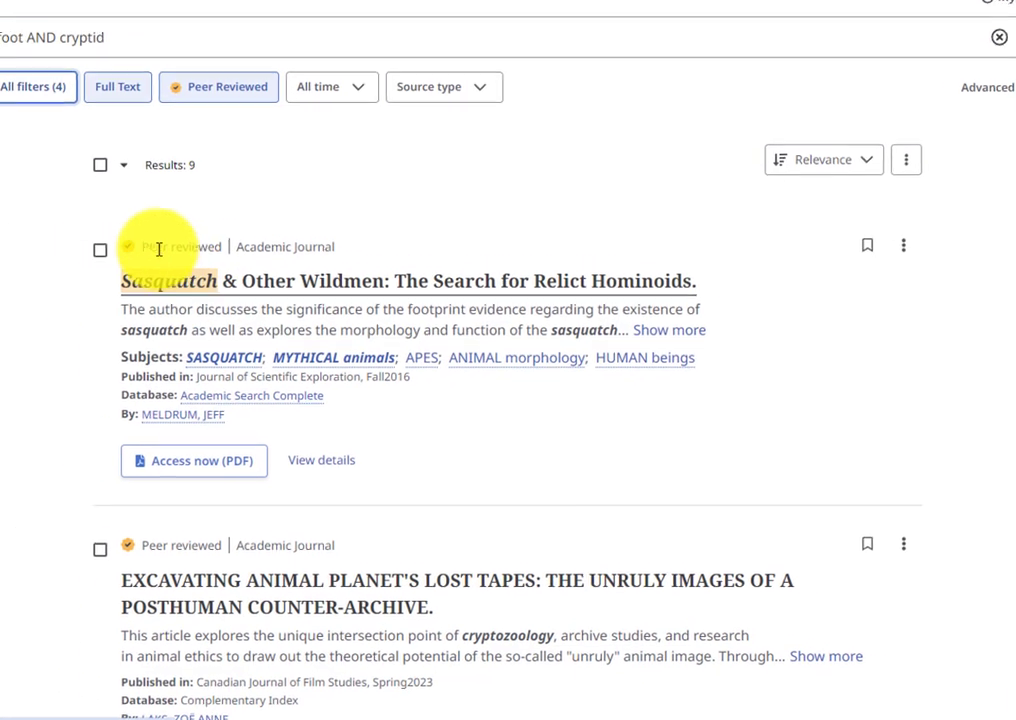
Select all 9 results and preview their citations in APA 7th and MLA 9th Edition.
{"action": "left_click", "coordinate": [148, 177]}
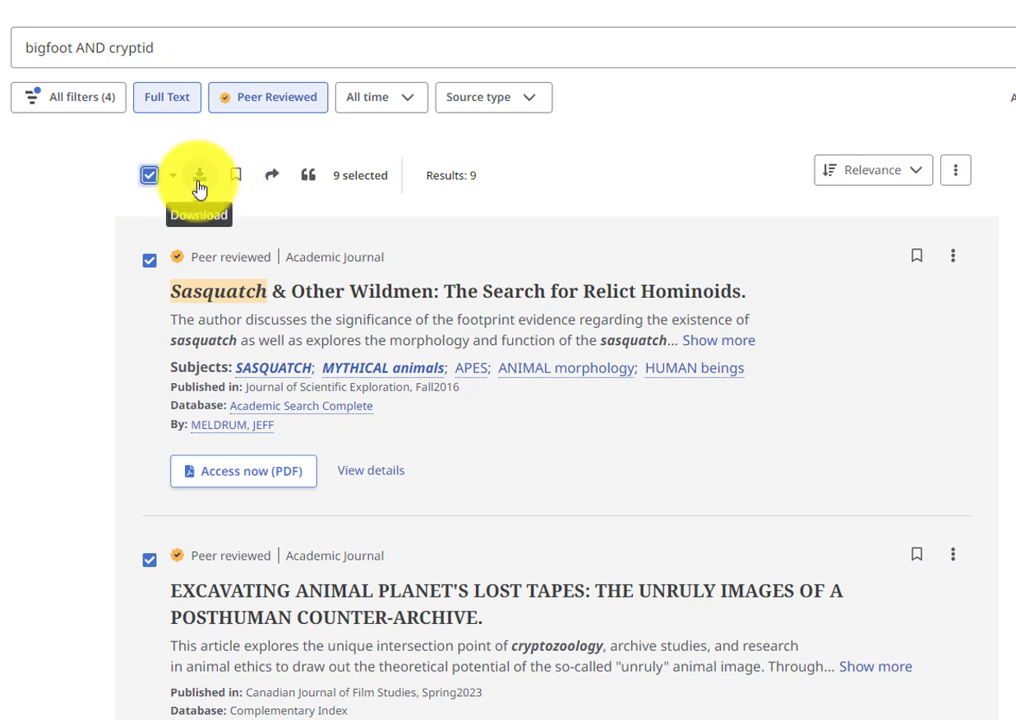
{"action": "left_click", "coordinate": [310, 183]}
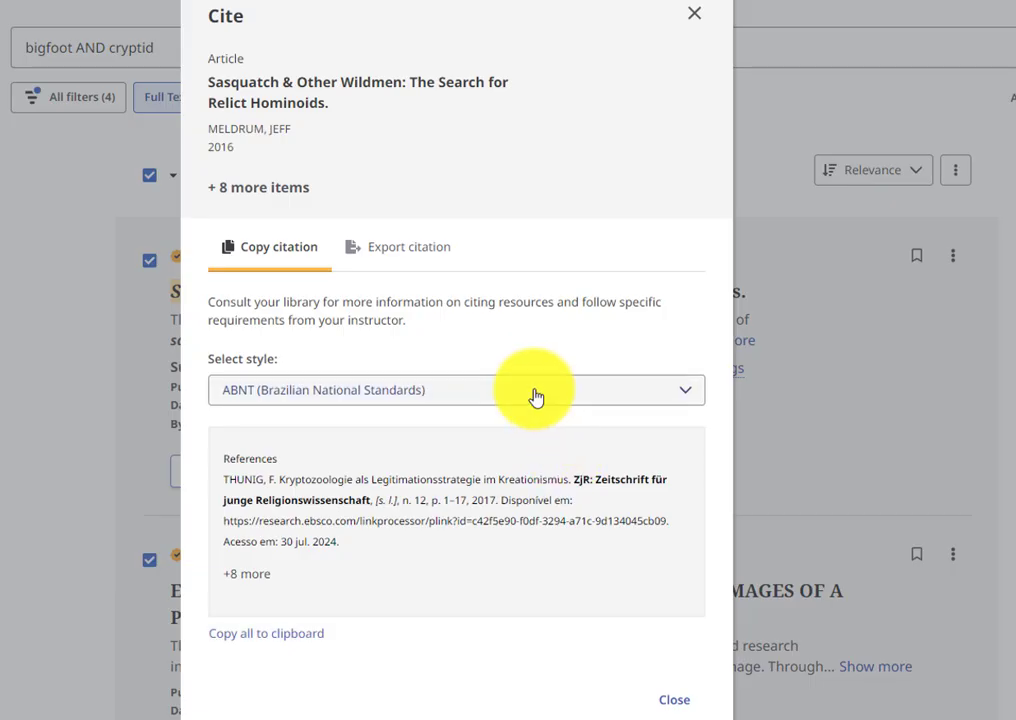
{"action": "left_click", "coordinate": [535, 395]}
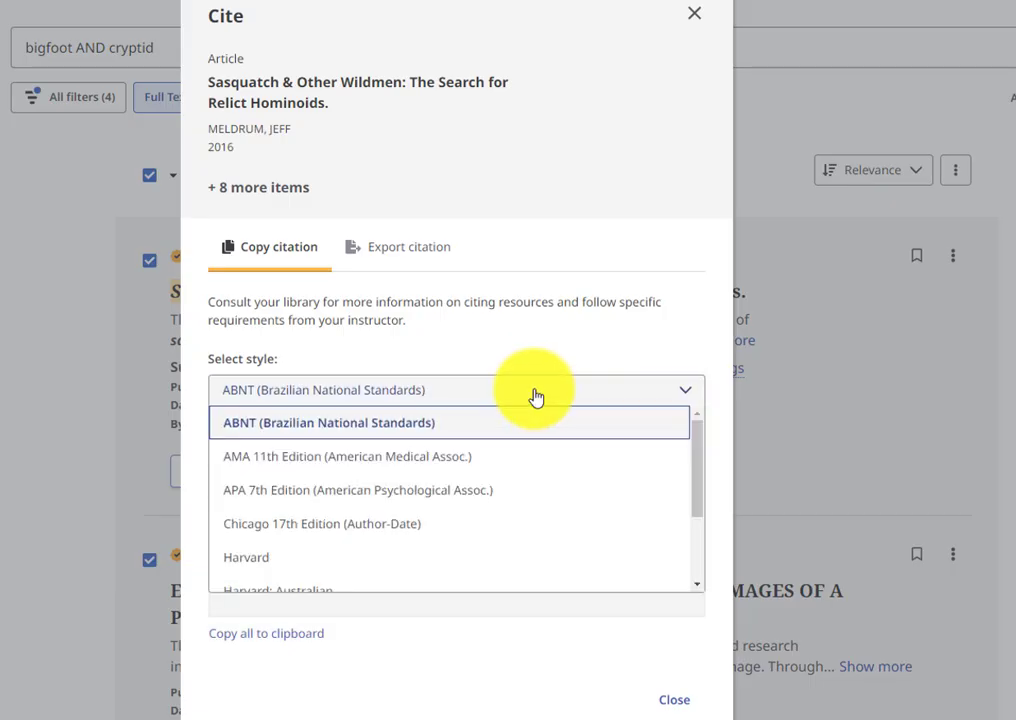
{"action": "left_click", "coordinate": [456, 490]}
{"action": "scroll", "coordinate": [460, 500], "scroll_direction": "down", "scroll_amount": 3}
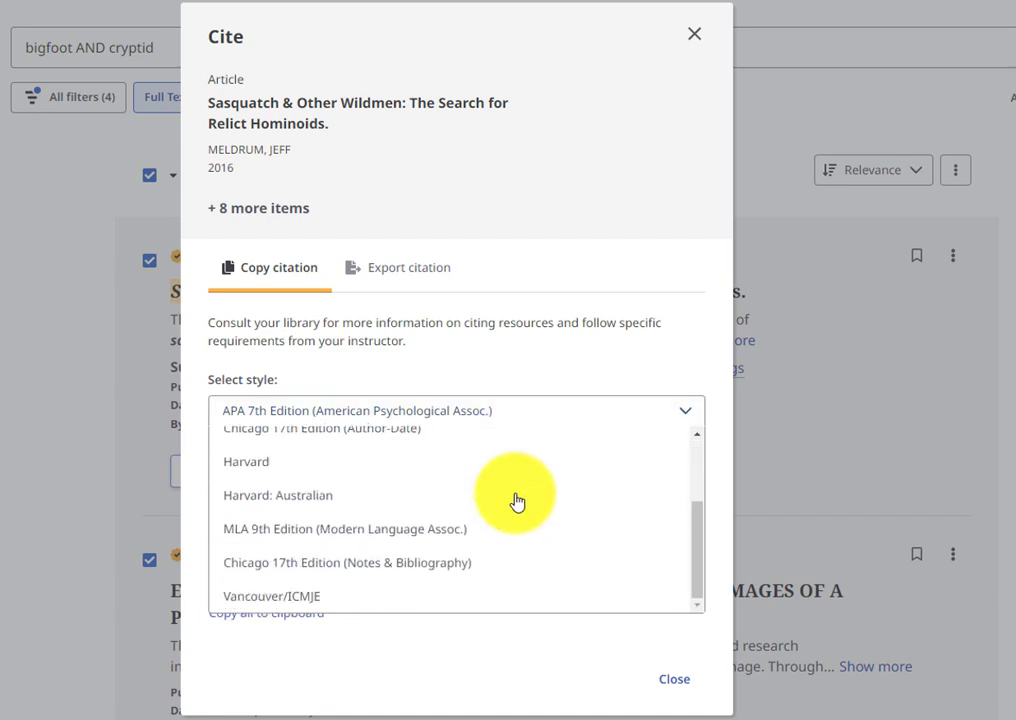
{"action": "left_click", "coordinate": [414, 538]}
{"action": "left_click", "coordinate": [694, 33]}
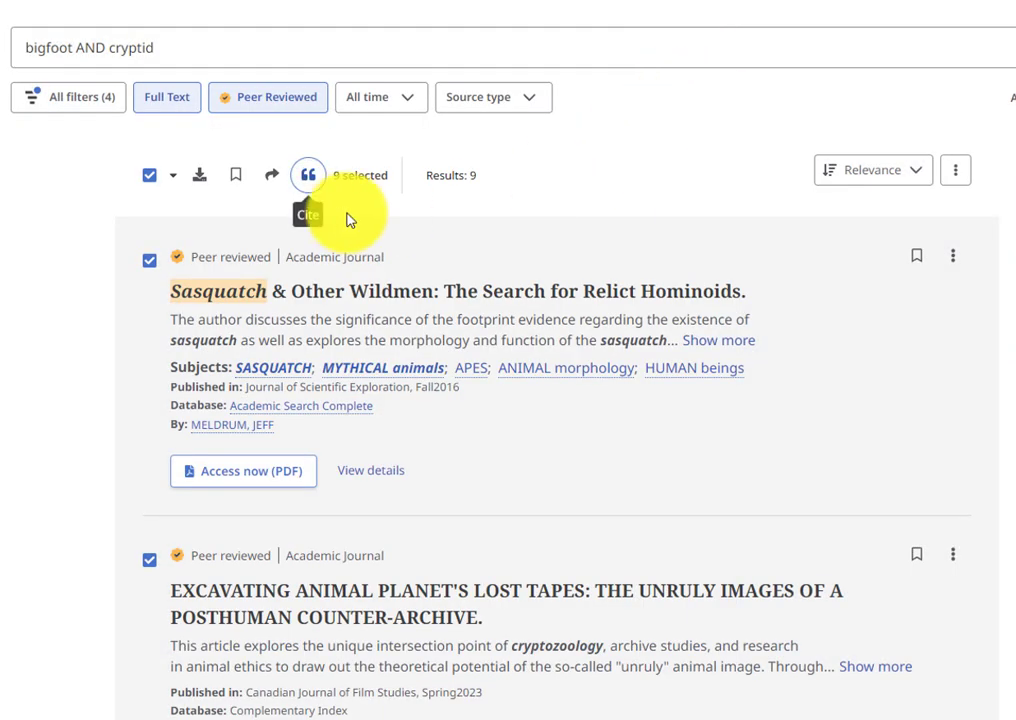
Preview the email, Google Drive and OneDrive sharing options for the selected results.
{"action": "left_click", "coordinate": [272, 177]}
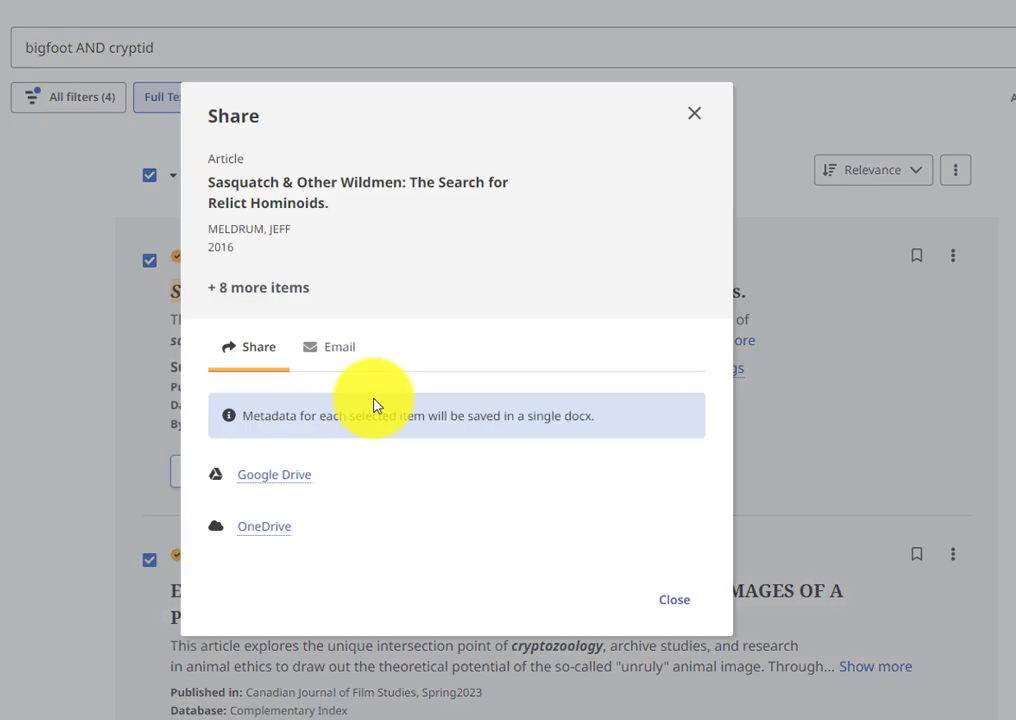
{"action": "left_click", "coordinate": [338, 357]}
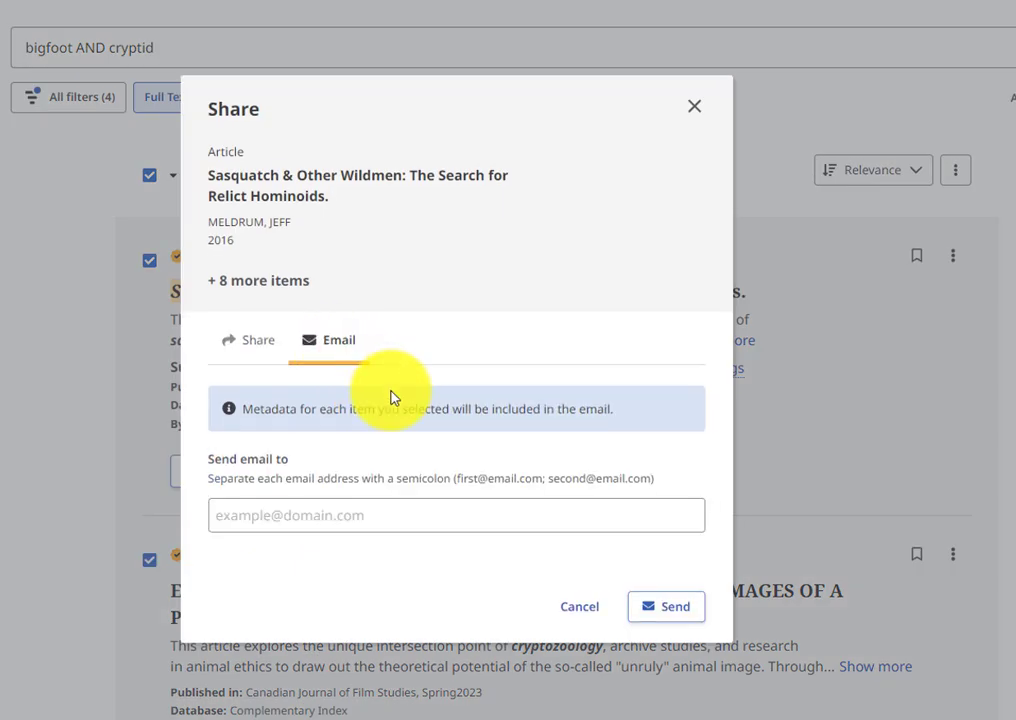
{"action": "left_click", "coordinate": [252, 350]}
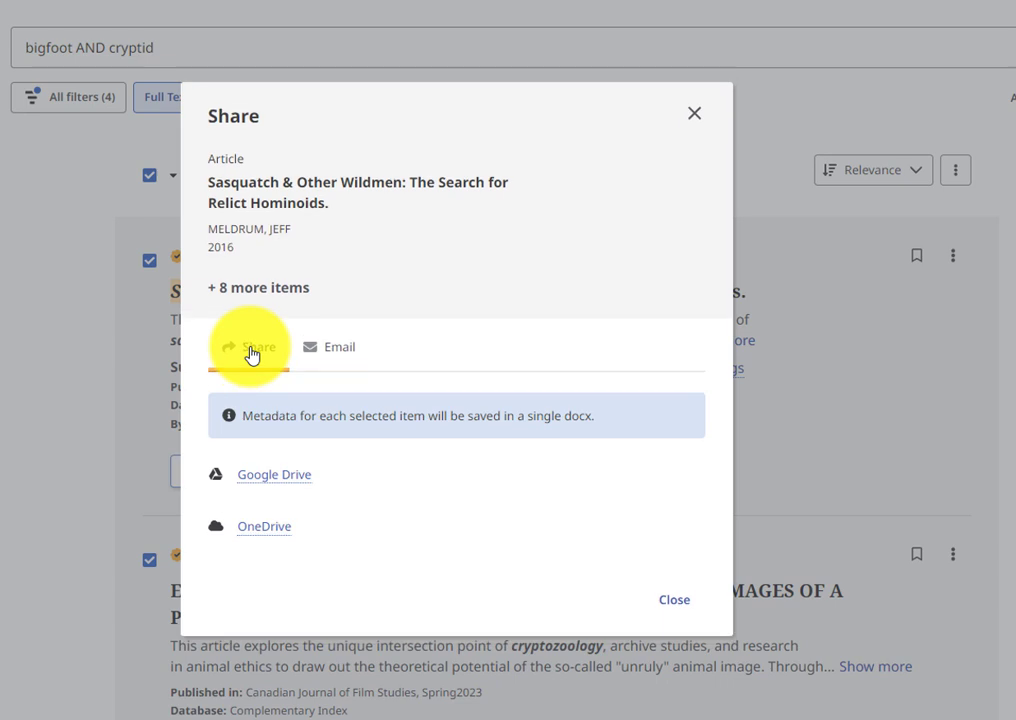
{"action": "key", "text": "Escape"}
{"action": "left_click", "coordinate": [953, 258]}
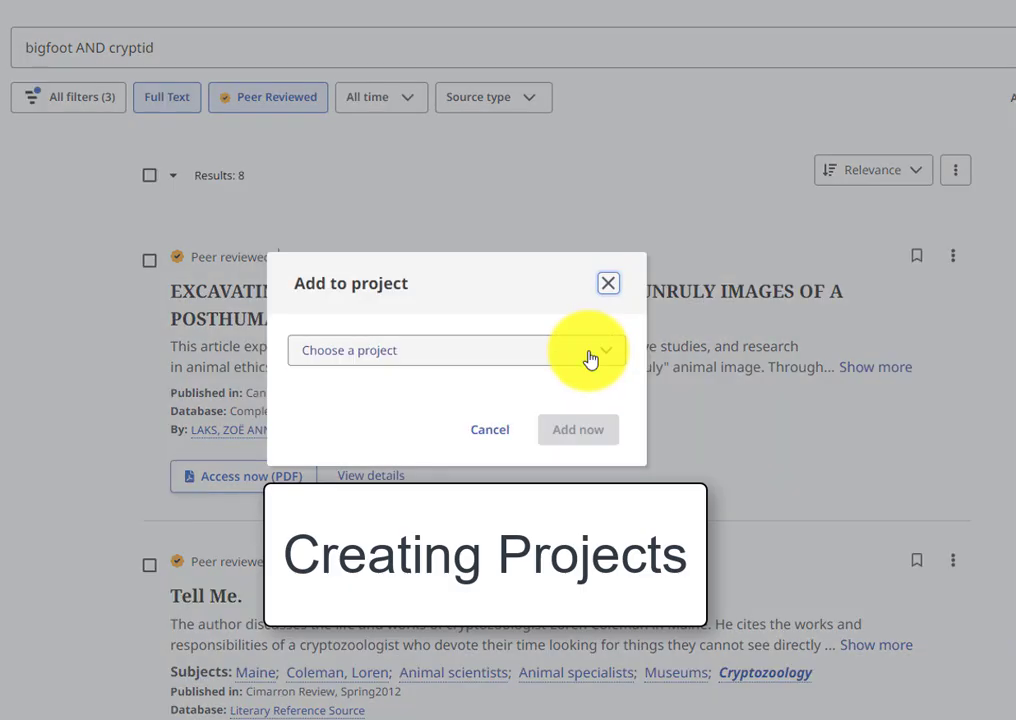
Save the Sasquatch article to the Cryptids project and view that project's records.
{"action": "left_click", "coordinate": [585, 352]}
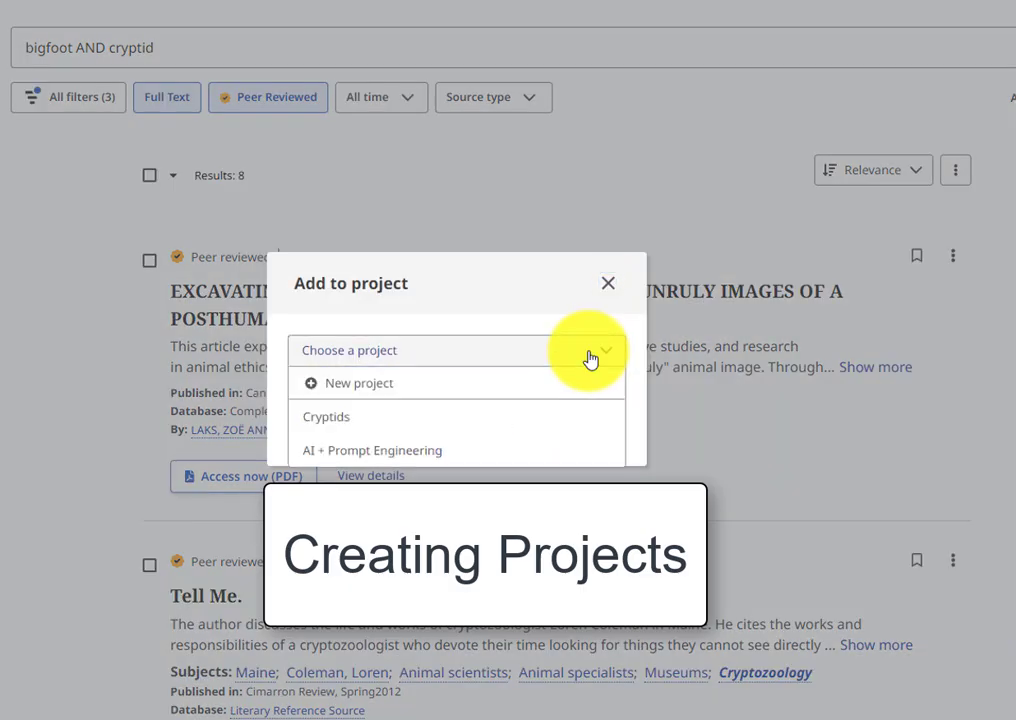
{"action": "left_click", "coordinate": [439, 420]}
{"action": "left_click", "coordinate": [566, 436]}
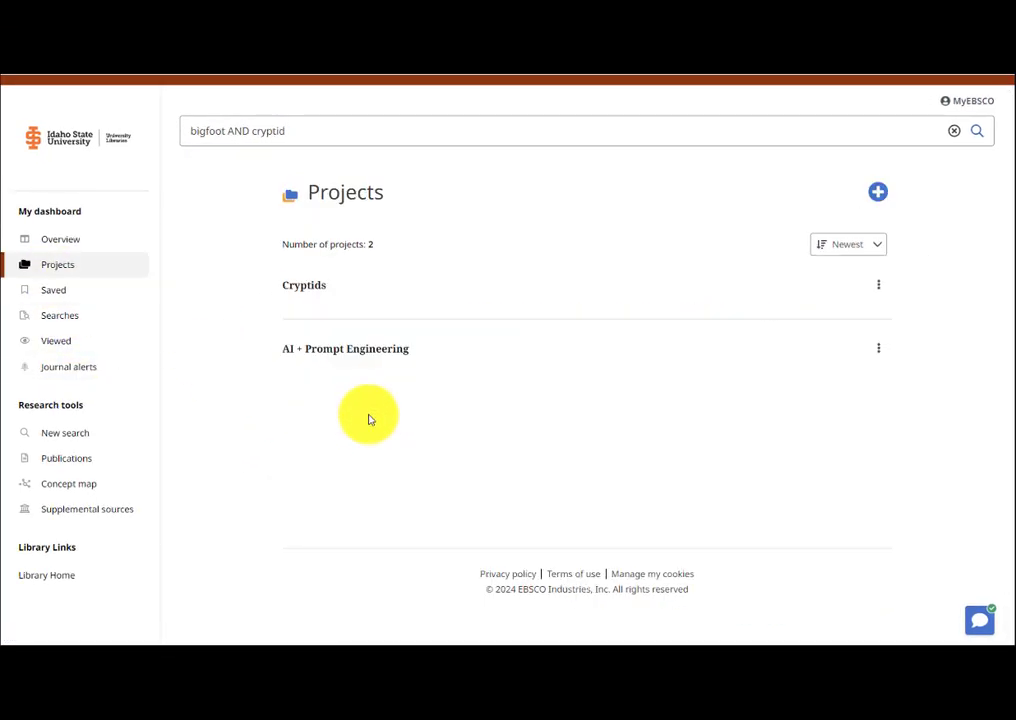
{"action": "left_click", "coordinate": [306, 287]}
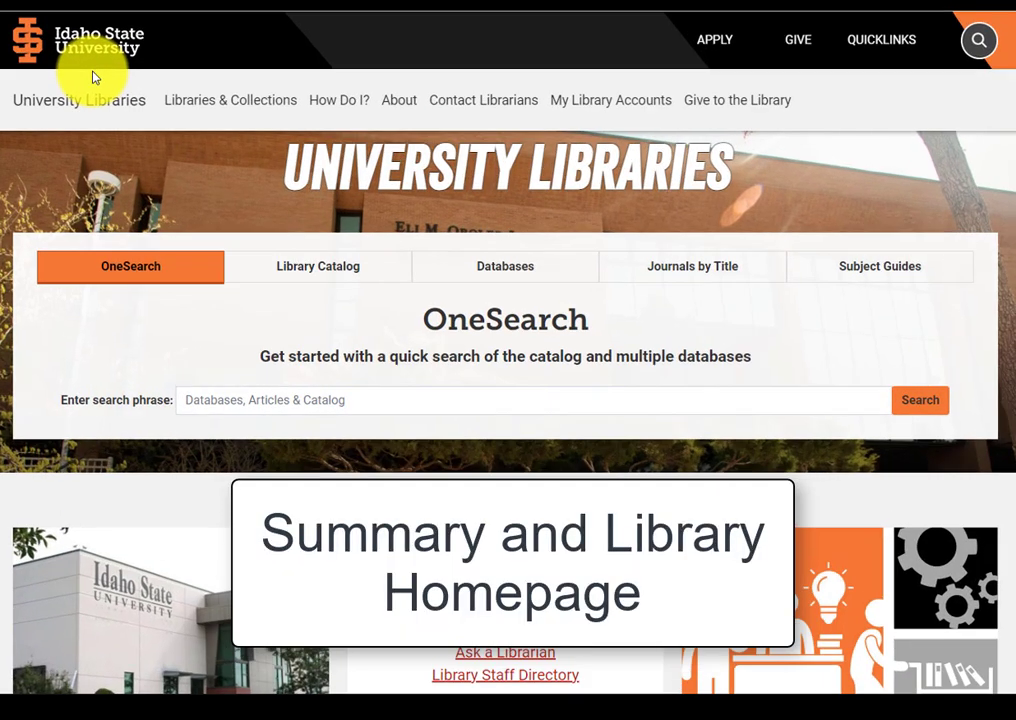
From the Subject Guides tab, list all guides and open the Chemistry: Research Resources guide.
{"action": "left_click", "coordinate": [907, 272]}
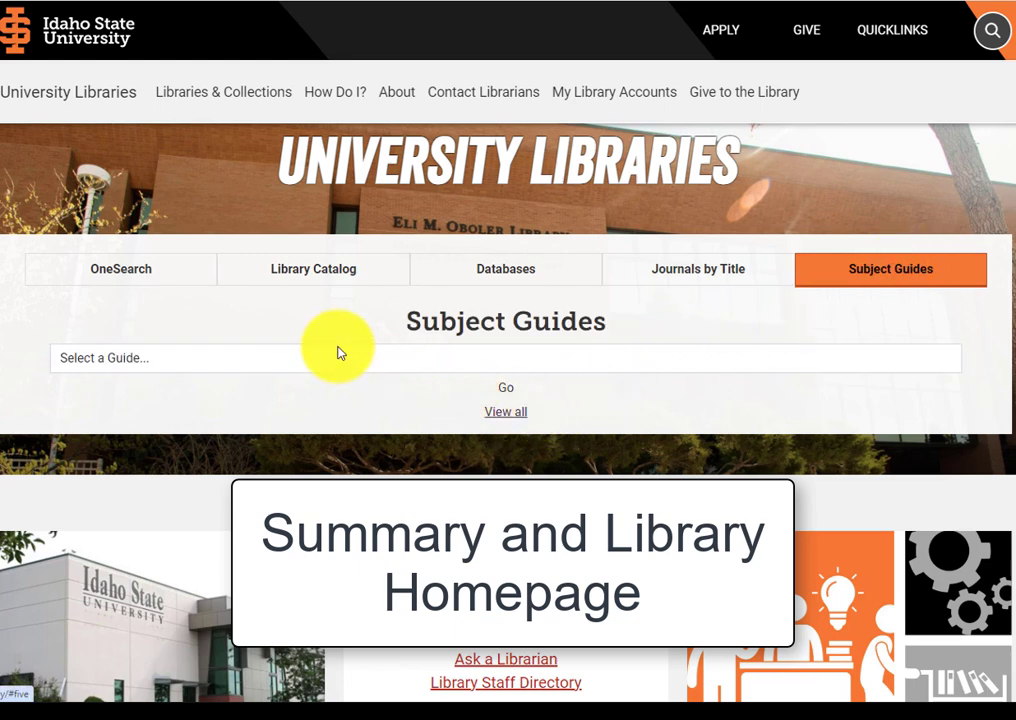
{"action": "left_click", "coordinate": [497, 413]}
{"action": "left_click", "coordinate": [130, 552]}
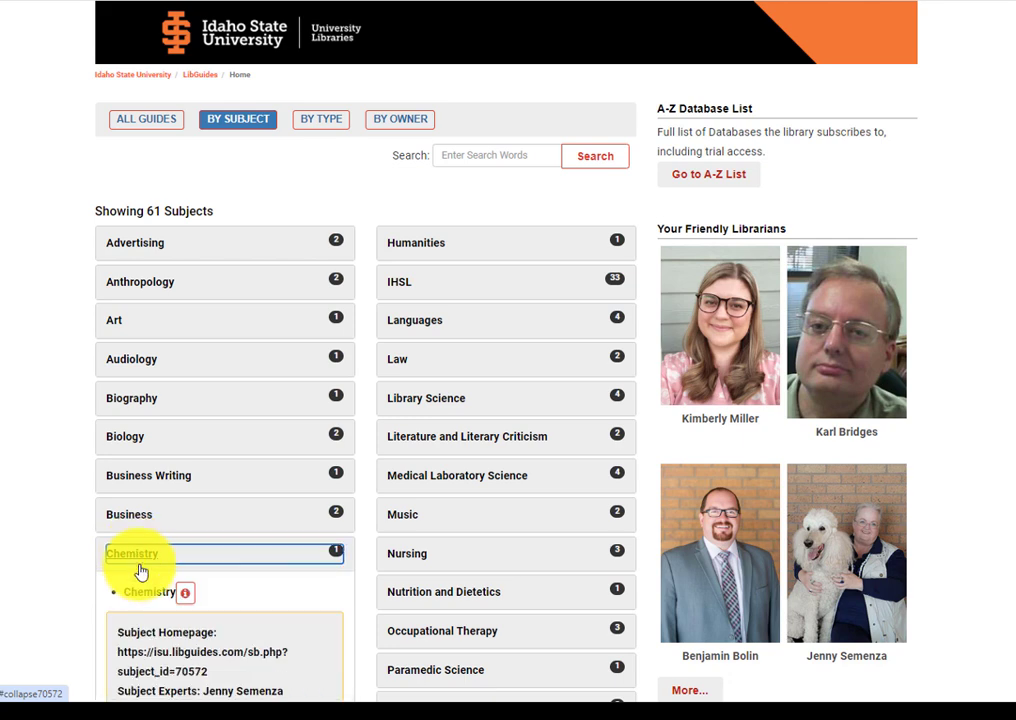
{"action": "left_click", "coordinate": [152, 591]}
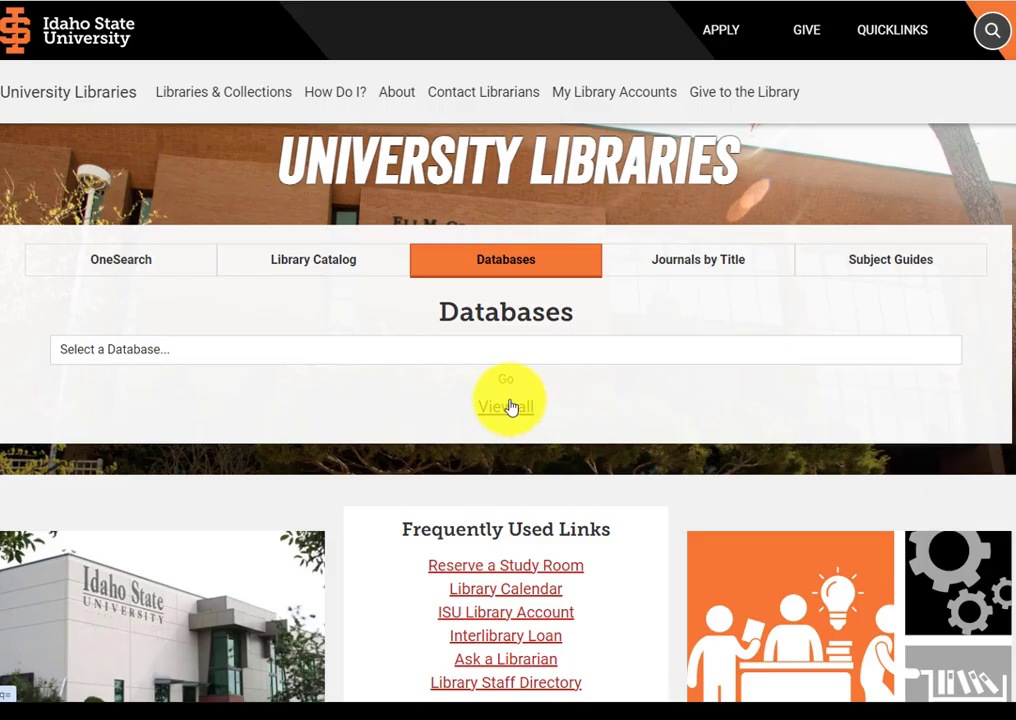
Open the ACS publications database from the homepage Databases dropdown.
{"action": "left_click", "coordinate": [426, 351]}
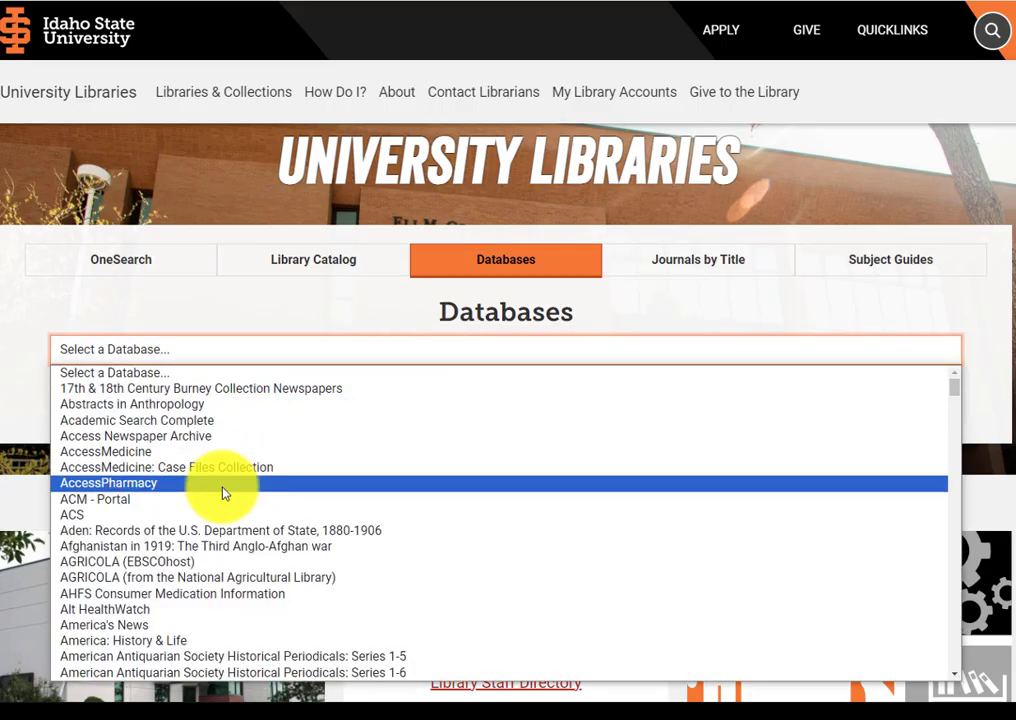
{"action": "left_click", "coordinate": [213, 524]}
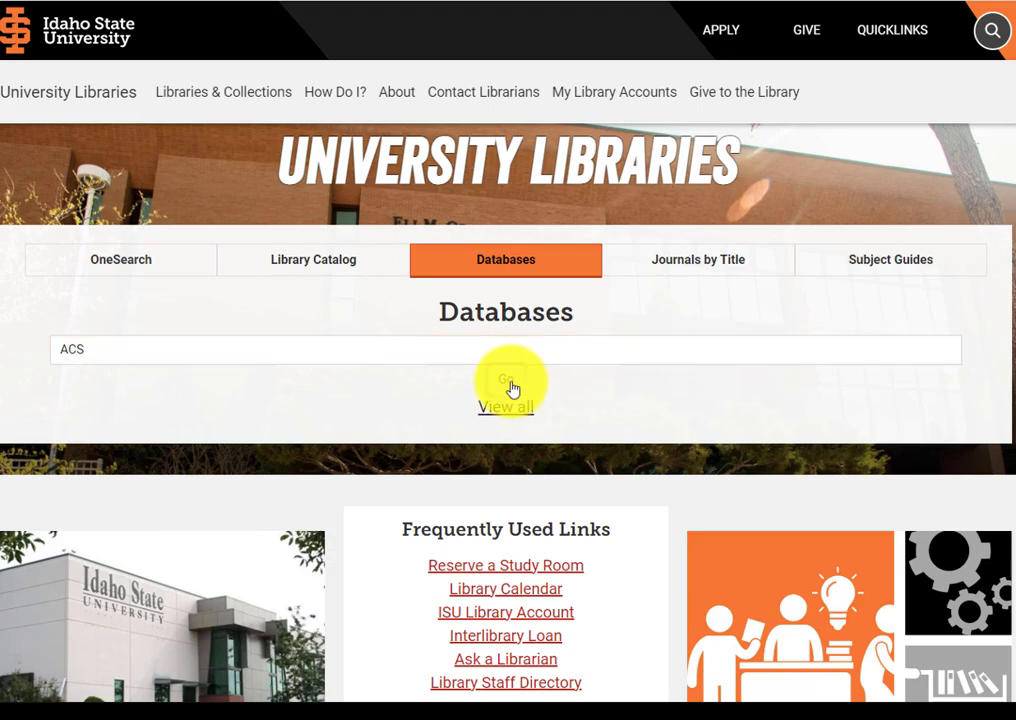
{"action": "left_click", "coordinate": [510, 380]}
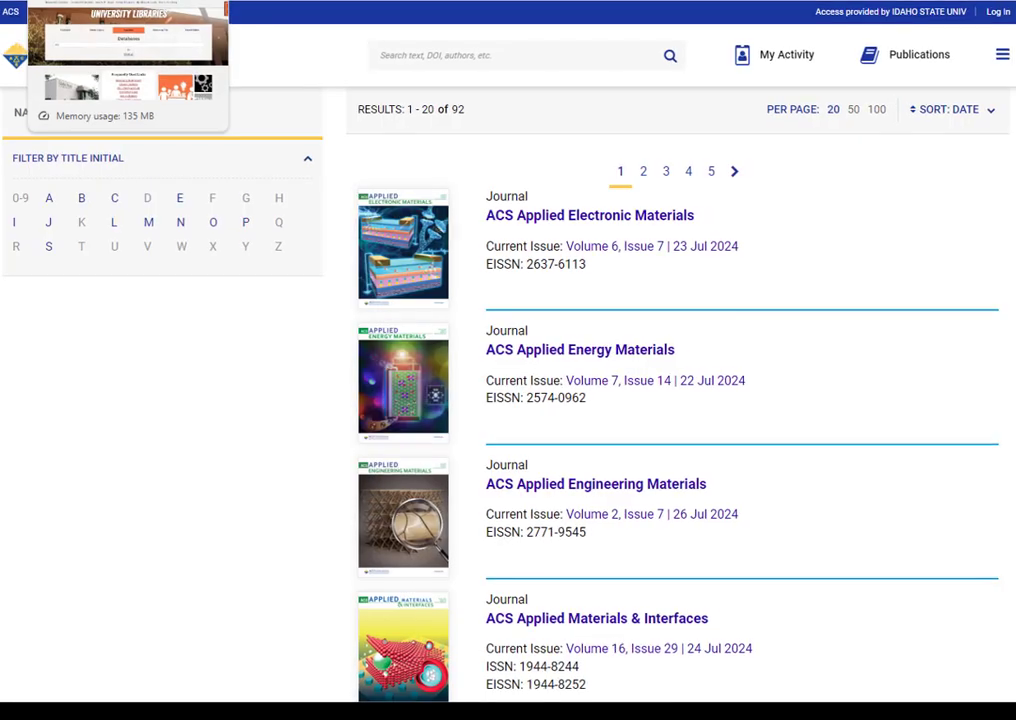
Visit the Contact Librarians page, then go back to the library homepage.
{"action": "left_click", "coordinate": [110, 2]}
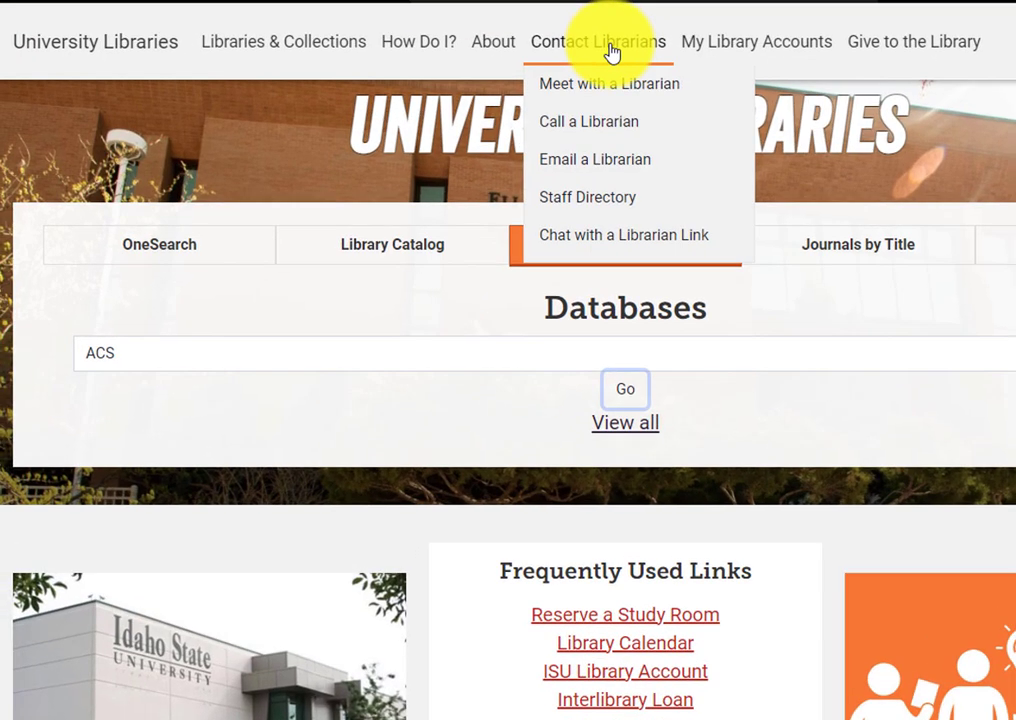
{"action": "left_click", "coordinate": [612, 48]}
{"action": "key", "text": "alt+Left"}
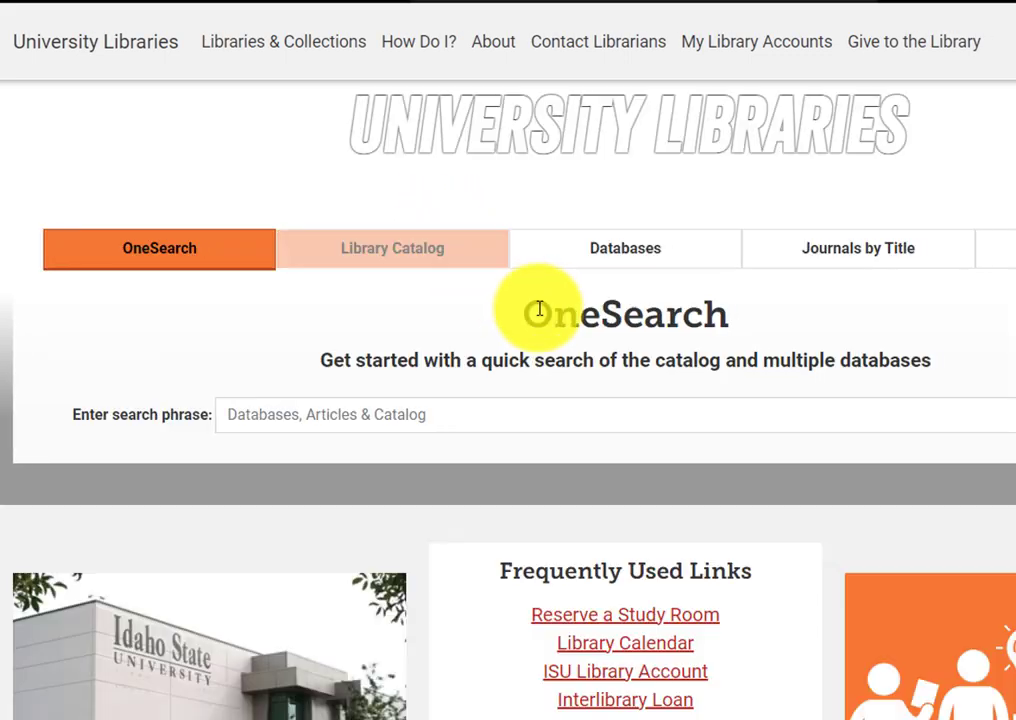